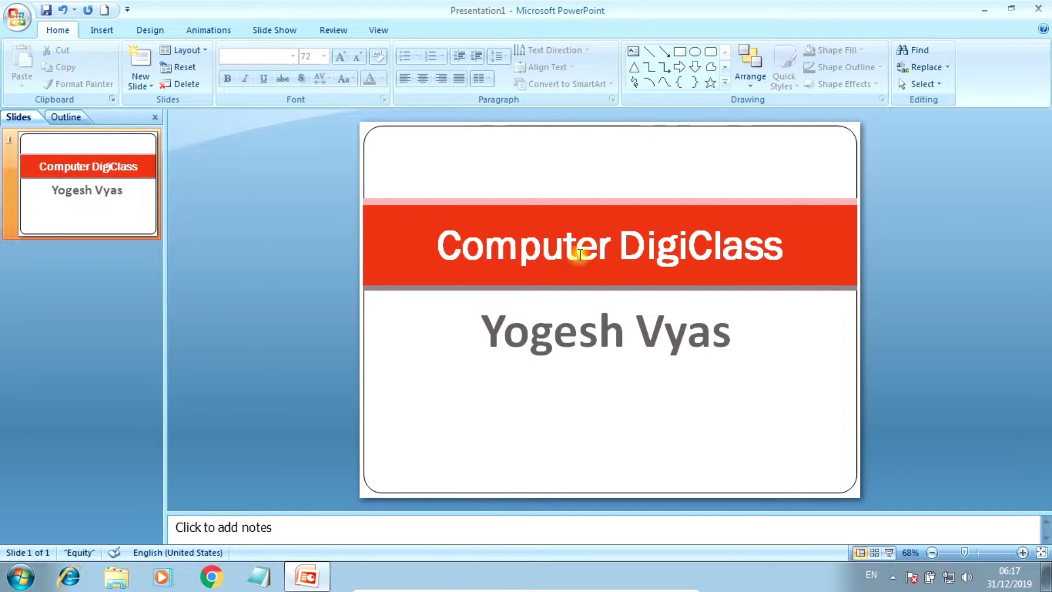
# Play the 'Computer DigiClass' title slide as a slide show from the beginning, then end it
pyautogui.click(278, 26)
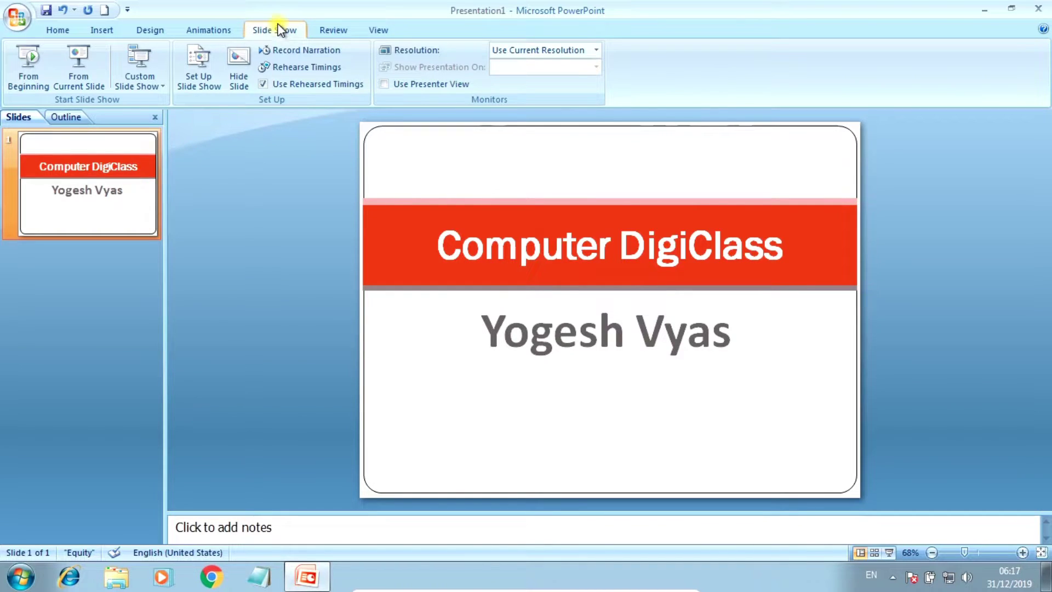
pyautogui.click(26, 75)
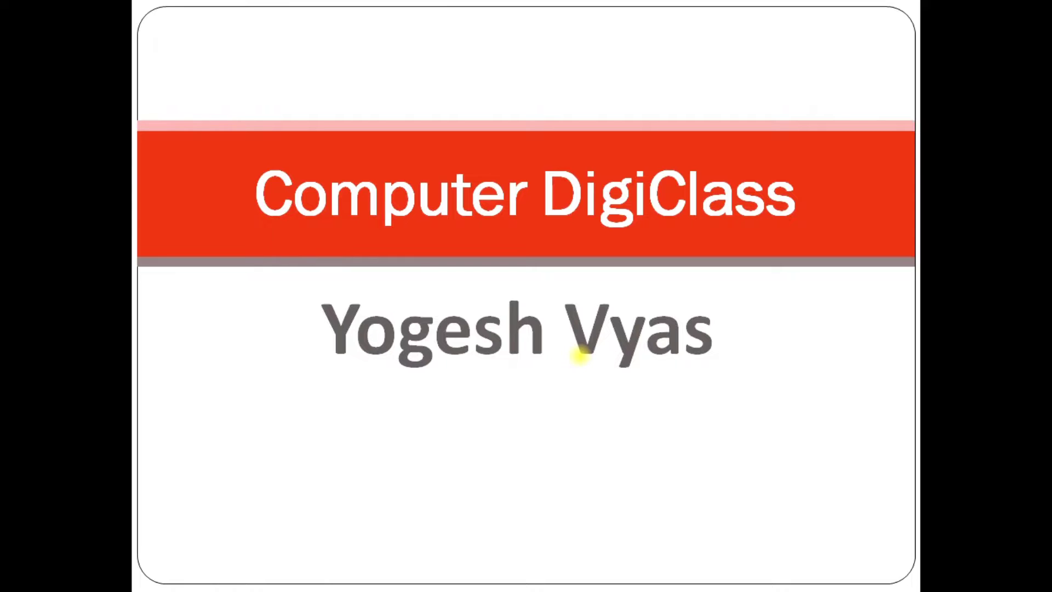
pyautogui.press('Escape')
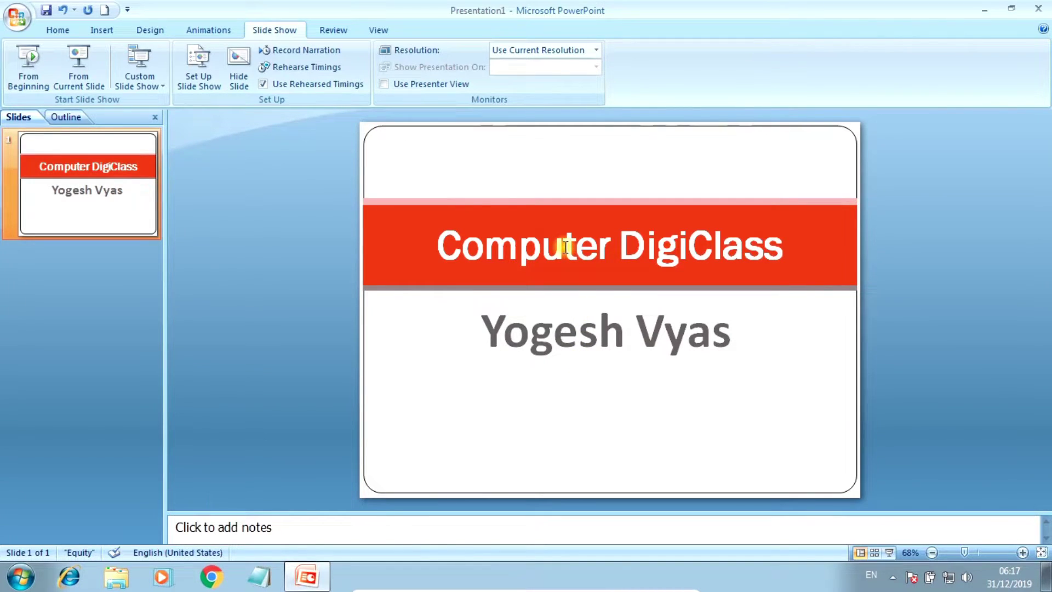
# Select the 'Computer DigiClass' title and bring up the Animations options
pyautogui.click(564, 247)
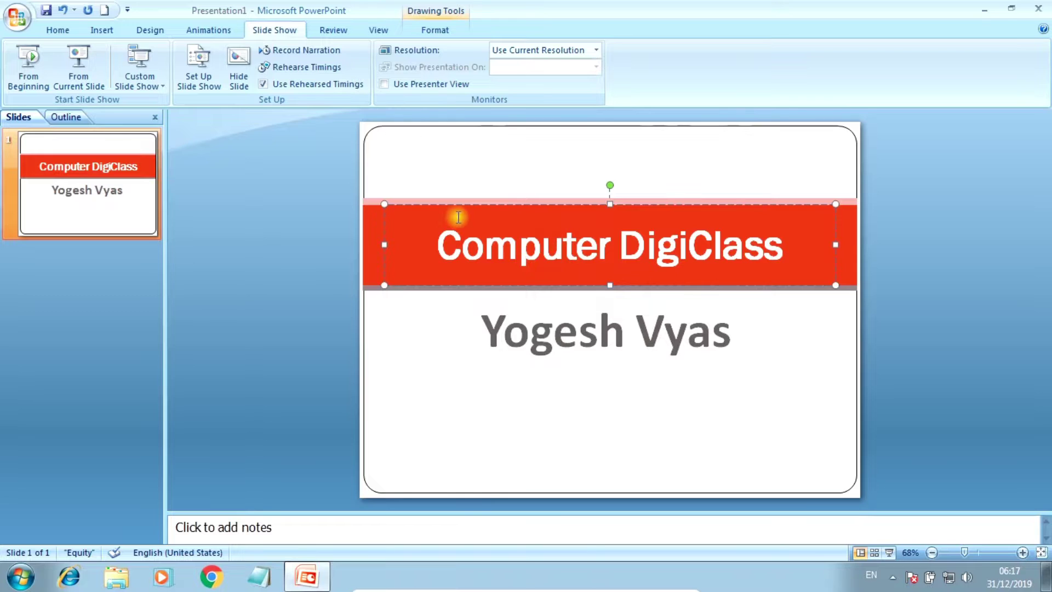
pyautogui.click(473, 206)
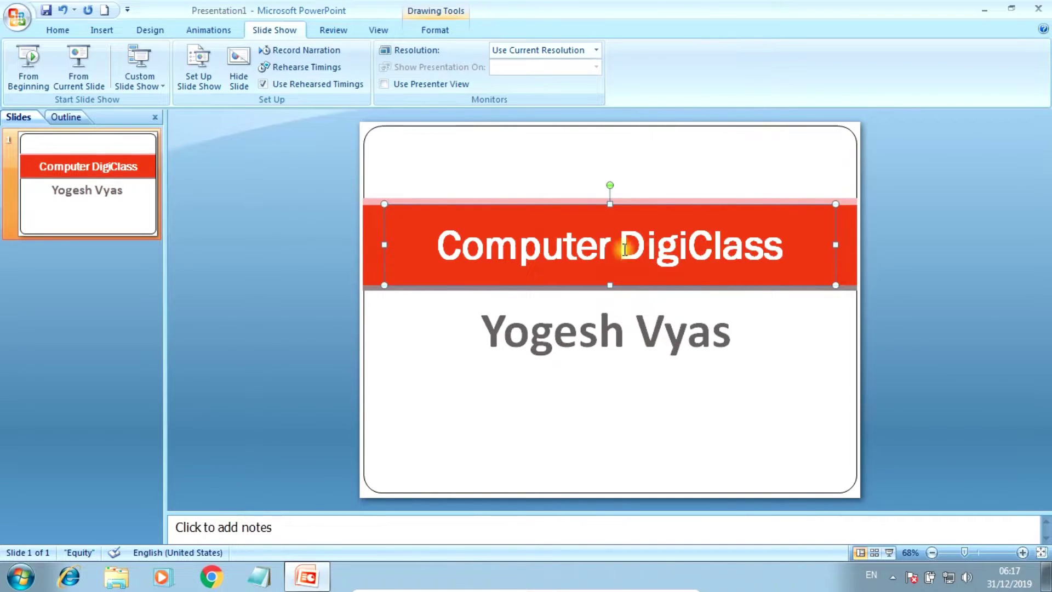
pyautogui.click(567, 248)
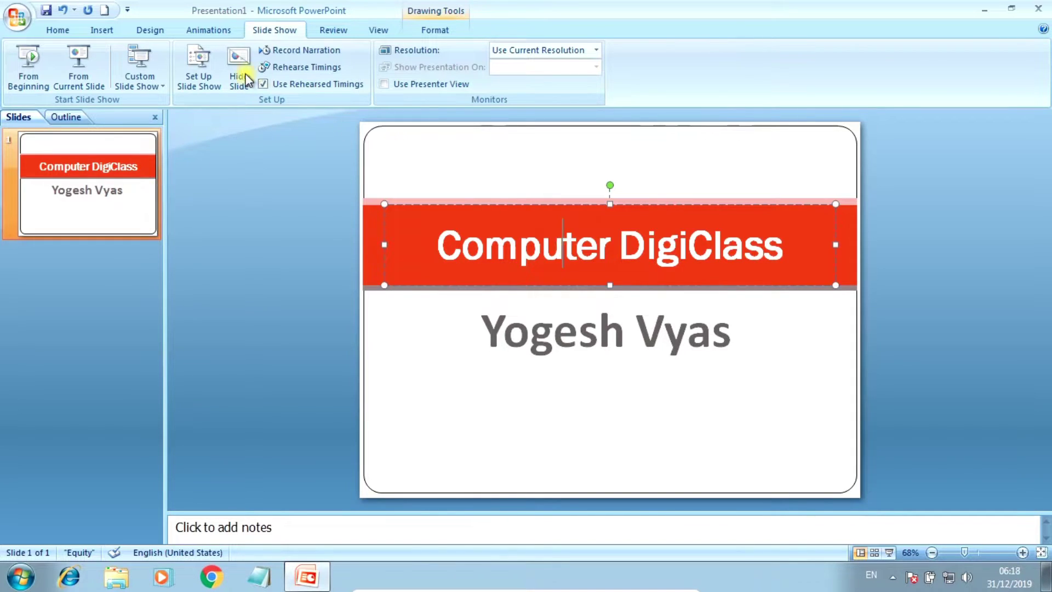
pyautogui.click(213, 30)
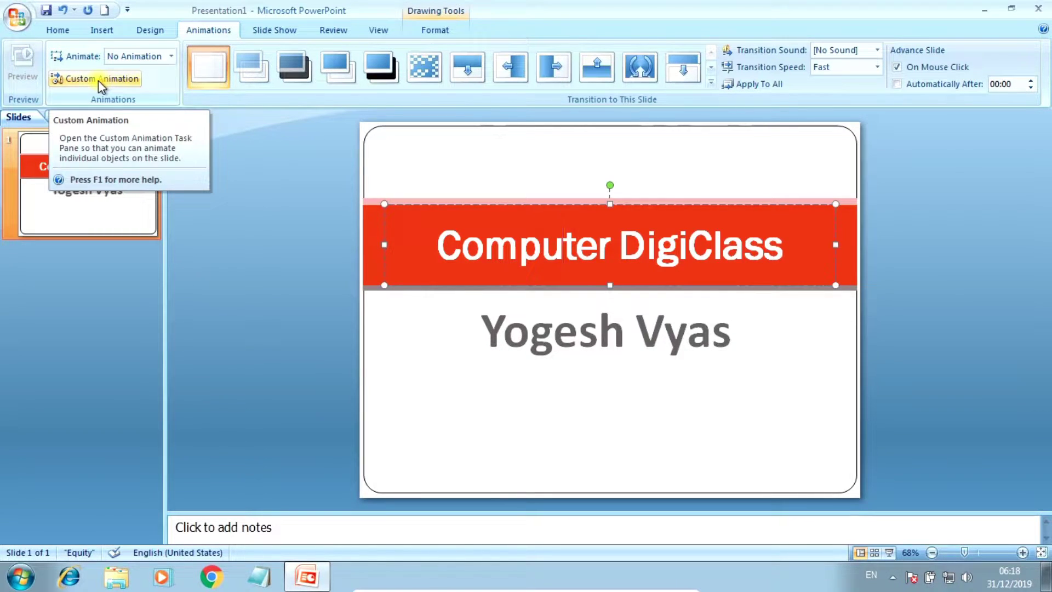
# Open the Custom Animation pane and the Add Effect entrance choices for the title
pyautogui.click(97, 80)
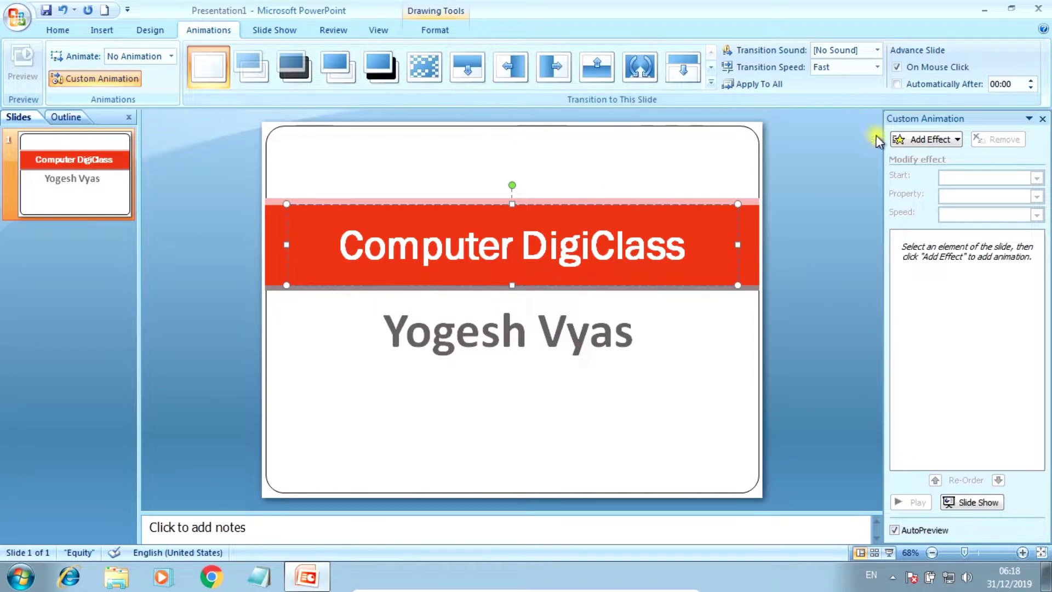
pyautogui.click(961, 138)
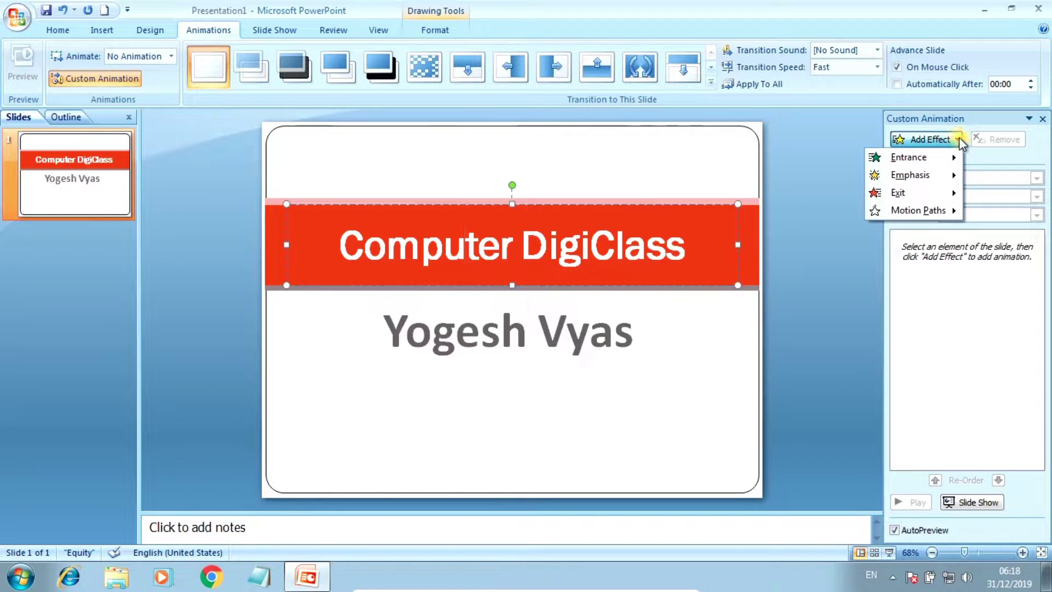
pyautogui.click(959, 136)
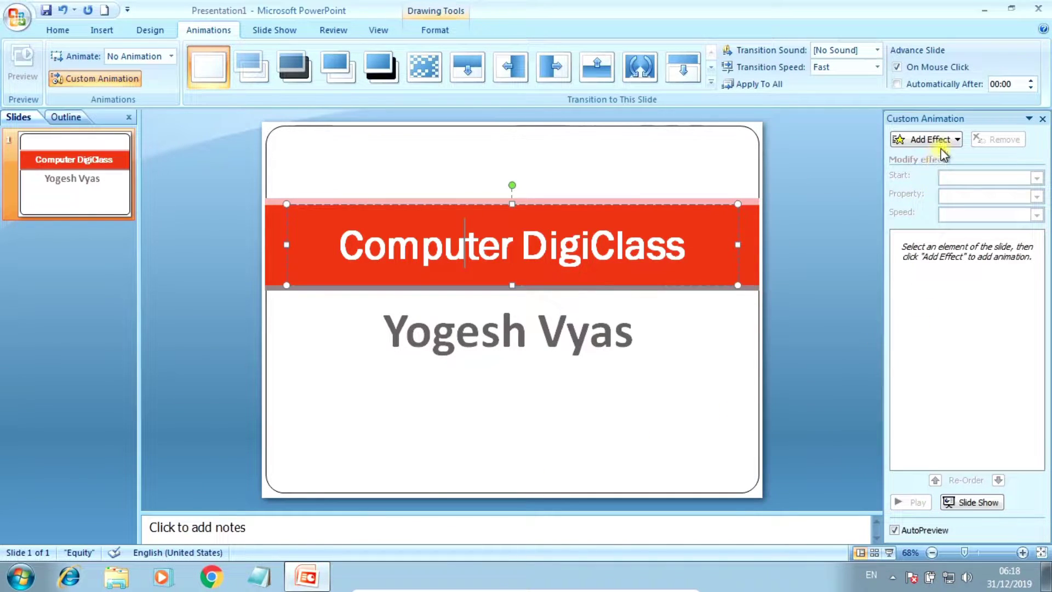
pyautogui.click(960, 140)
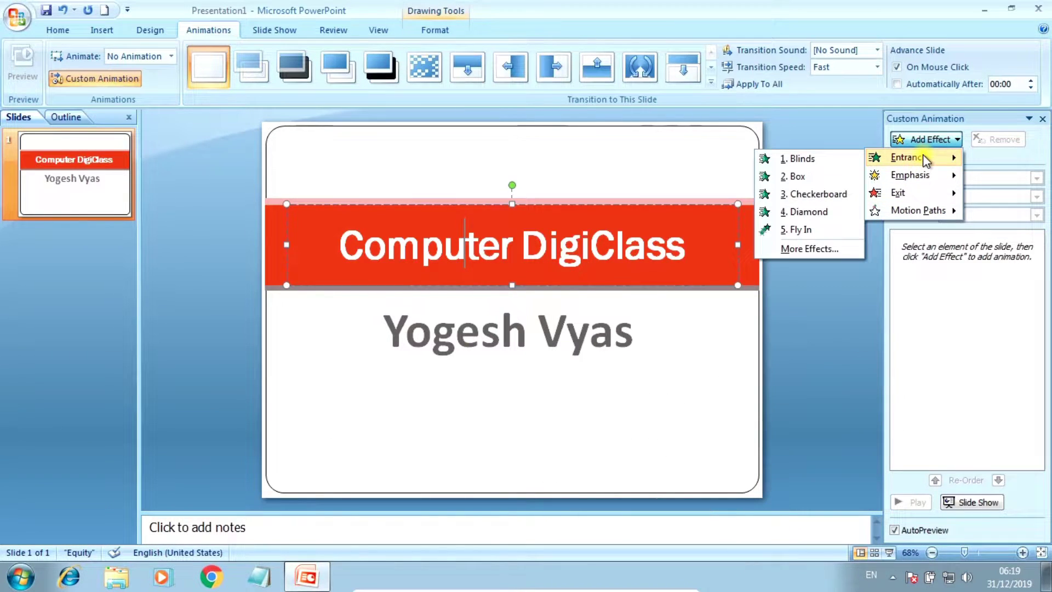
pyautogui.moveTo(909, 156)
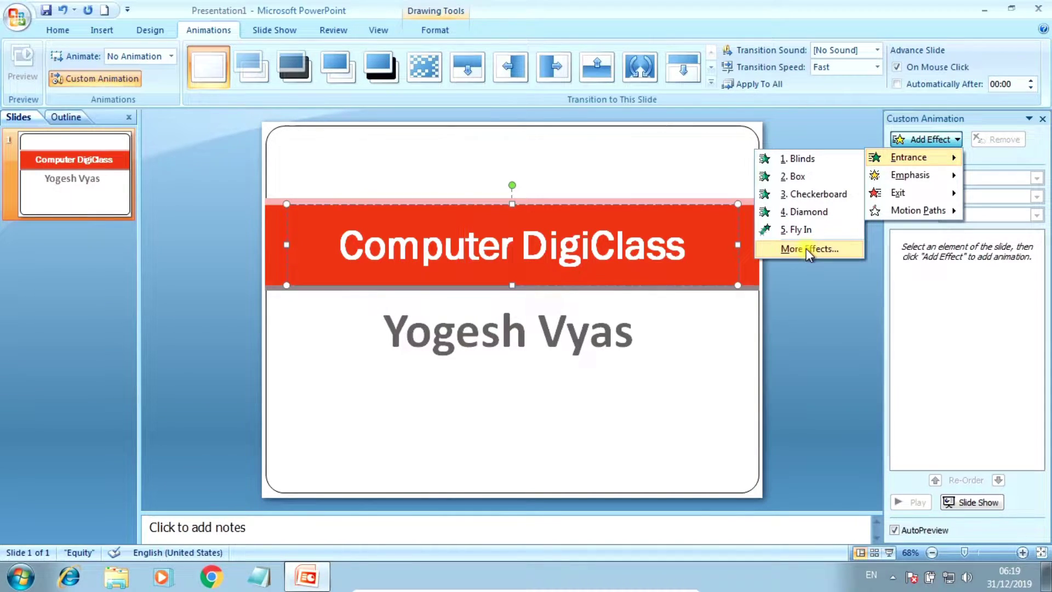
# Open More Entrance Effects and preview Box, Diamond, Random Effects, Plus, Wipe and Split
pyautogui.click(807, 248)
pyautogui.moveTo(390, 213)
pyautogui.mouseDown()
pyautogui.moveTo(892, 114)
pyautogui.moveTo(892, 131)
pyautogui.mouseUp()
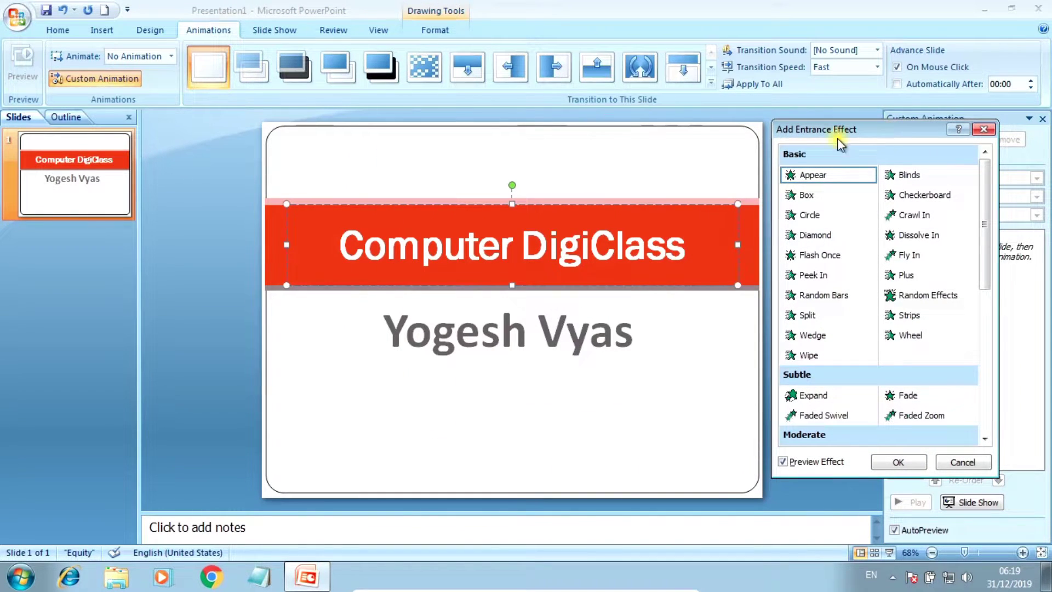
pyautogui.moveTo(988, 215)
pyautogui.mouseDown()
pyautogui.moveTo(1000, 375)
pyautogui.moveTo(1003, 207)
pyautogui.mouseUp()
pyautogui.click(807, 198)
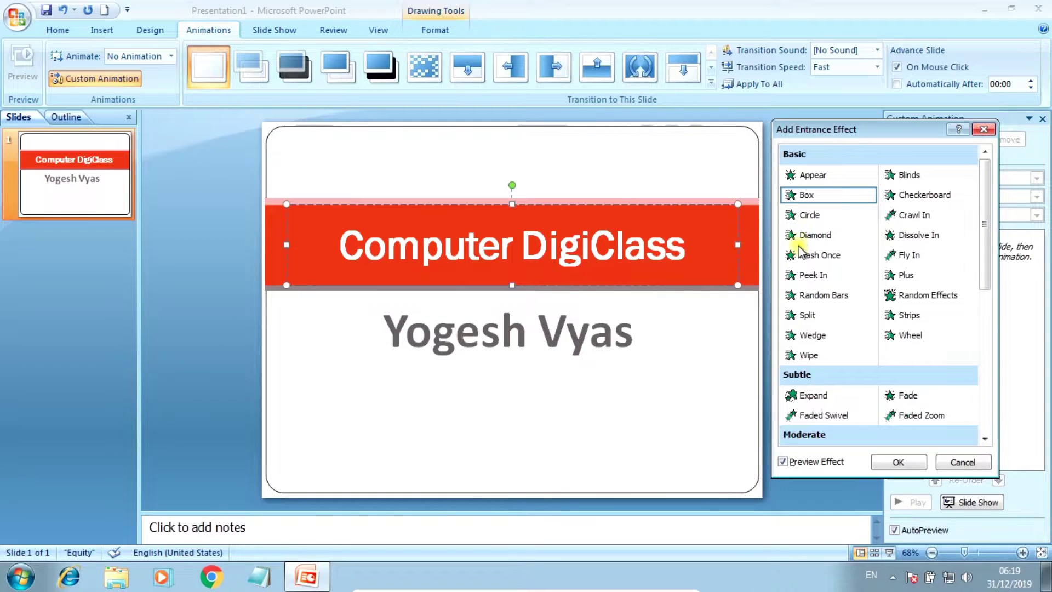
pyautogui.click(816, 237)
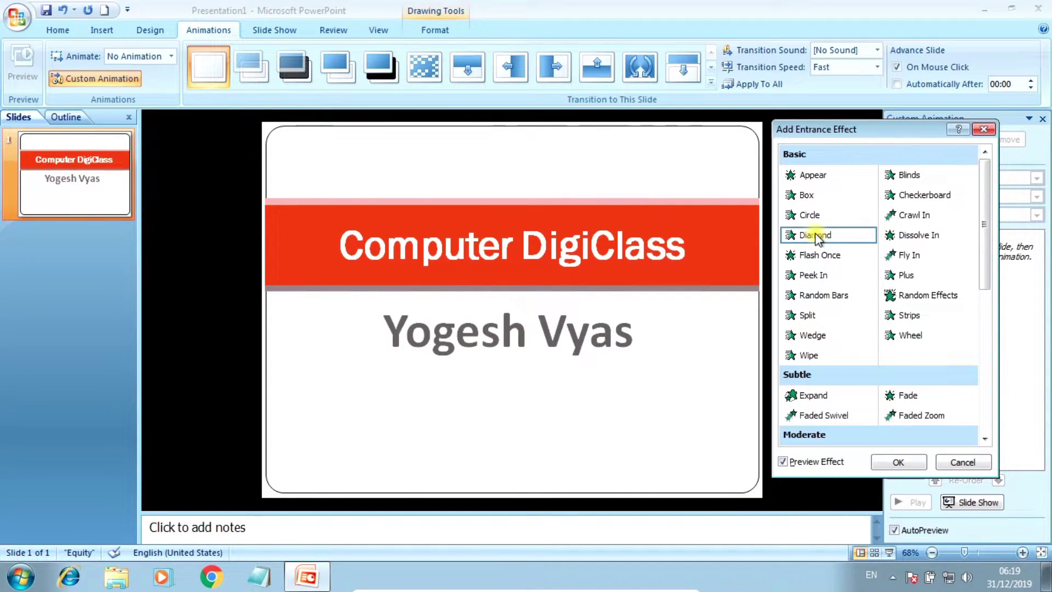
pyautogui.click(926, 296)
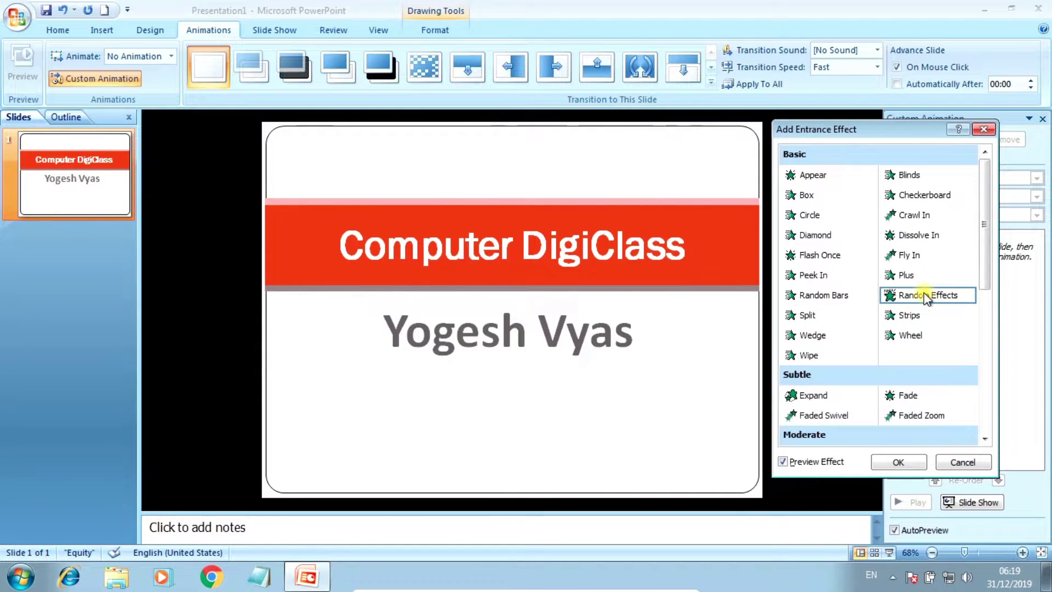
pyautogui.click(910, 274)
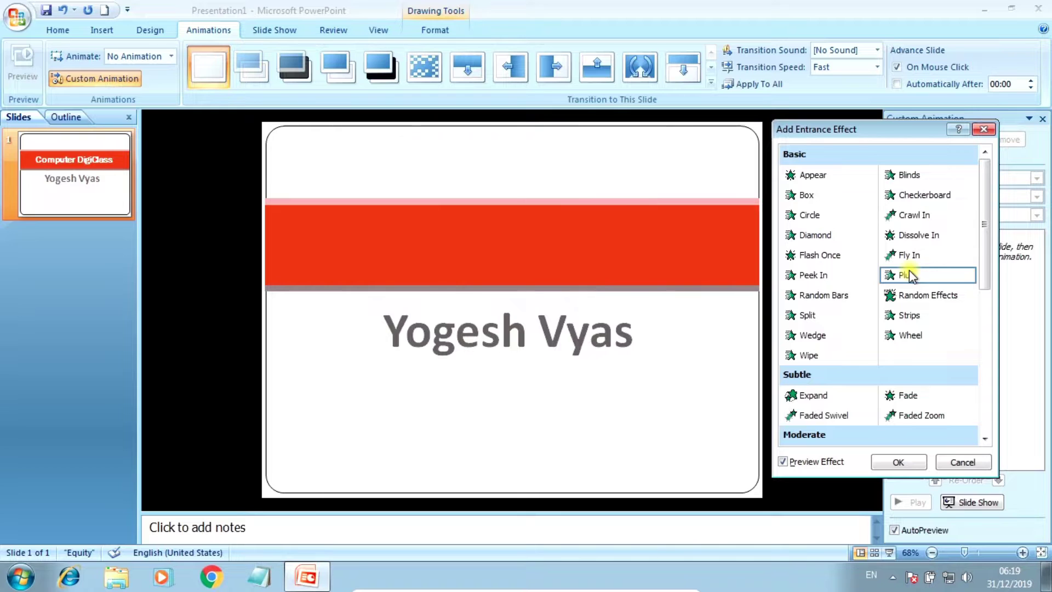
pyautogui.click(807, 355)
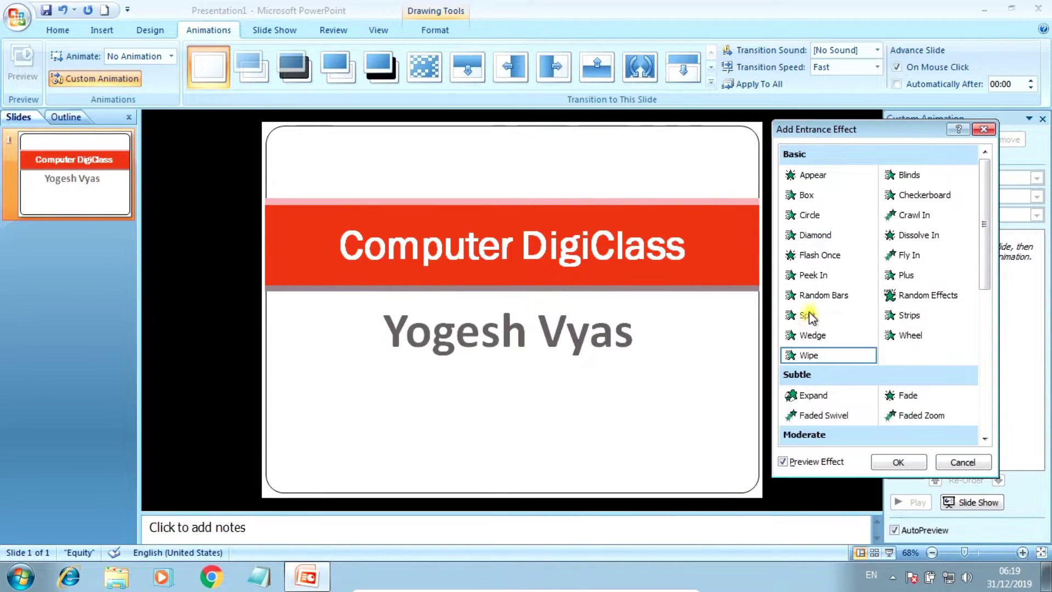
pyautogui.click(808, 315)
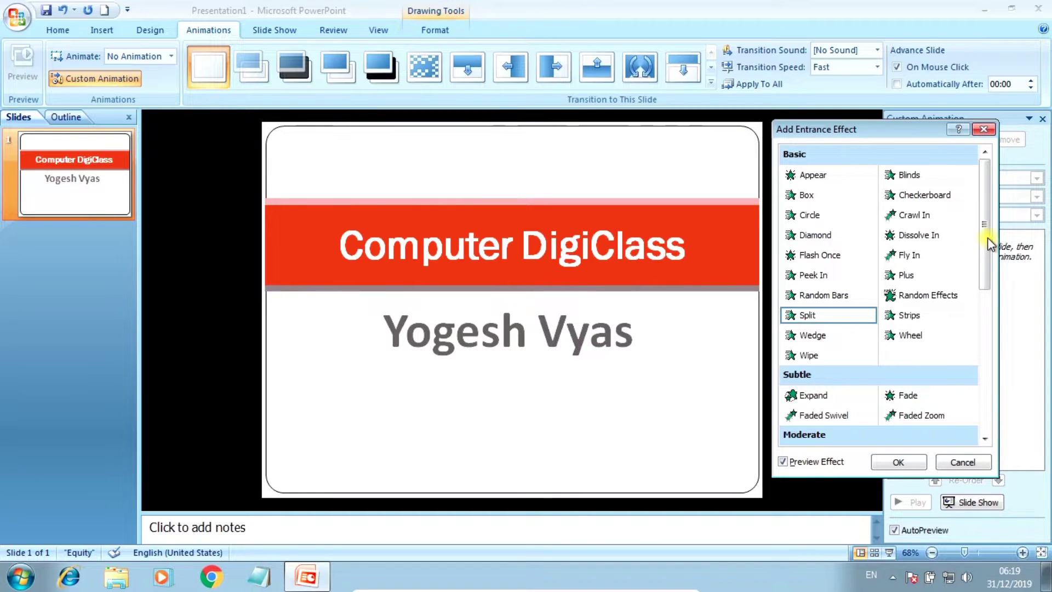
# Preview Expand and Fade, then apply the Faded Swivel entrance to the title
pyautogui.moveTo(987, 238)
pyautogui.mouseDown()
pyautogui.moveTo(995, 285)
pyautogui.moveTo(1004, 230)
pyautogui.mouseUp()
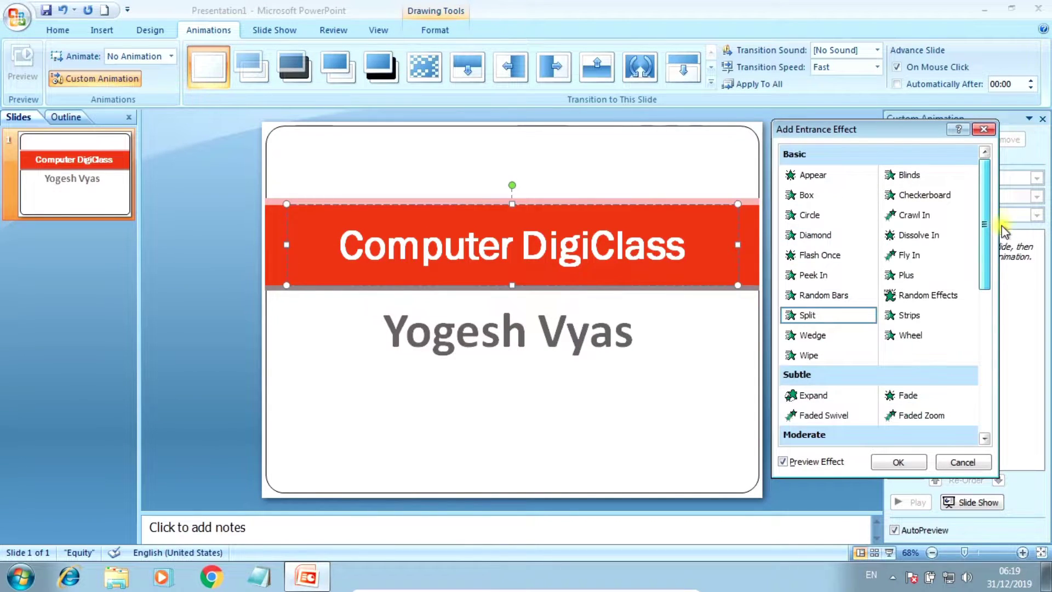
pyautogui.scroll(-5, 1005, 230)
pyautogui.scroll(-2, 1004, 230)
pyautogui.click(815, 254)
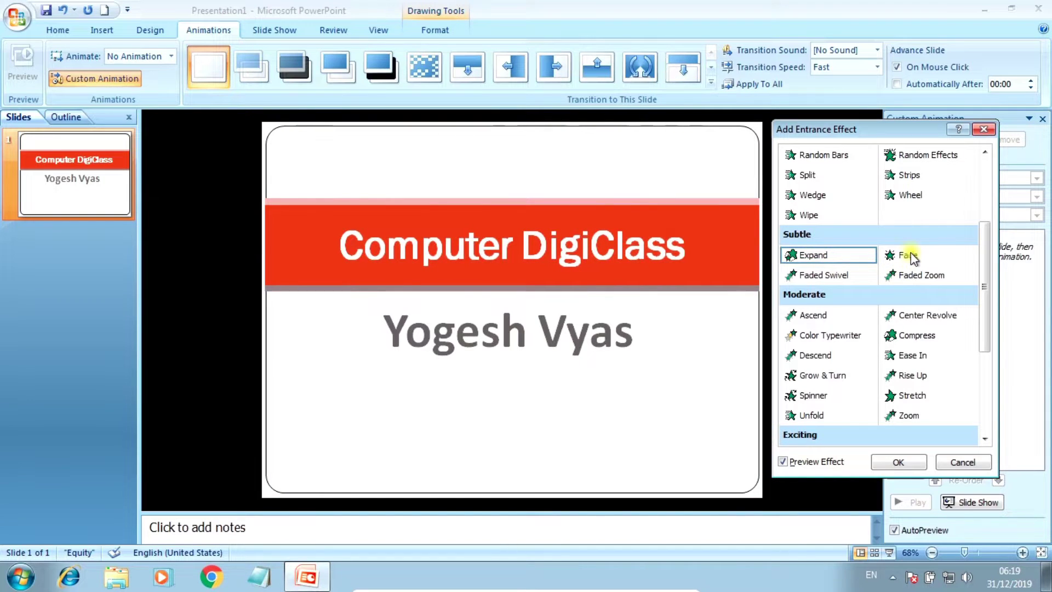
pyautogui.click(910, 256)
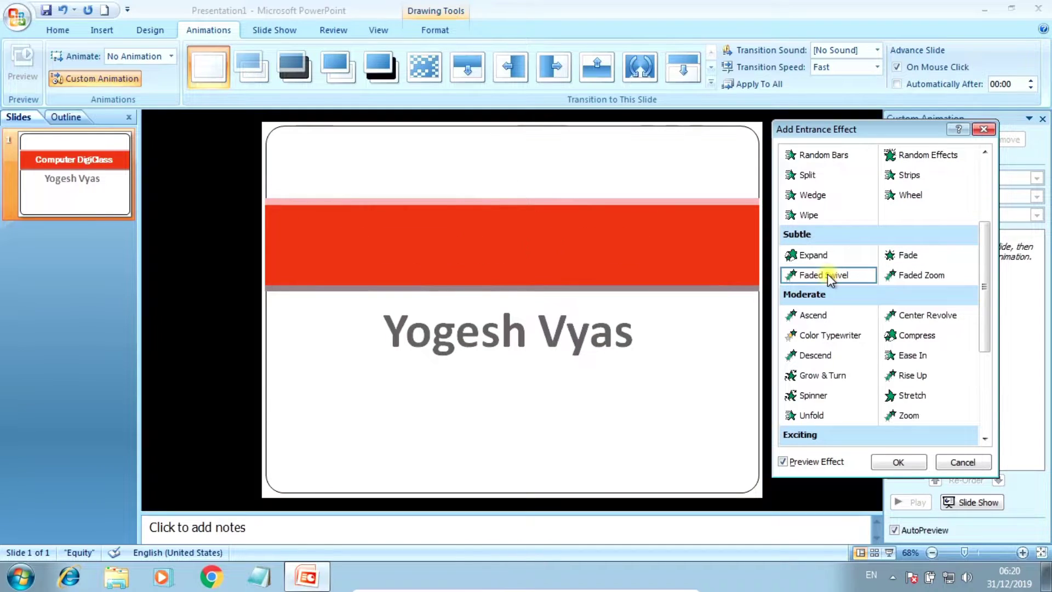
pyautogui.scroll(1, 819, 266)
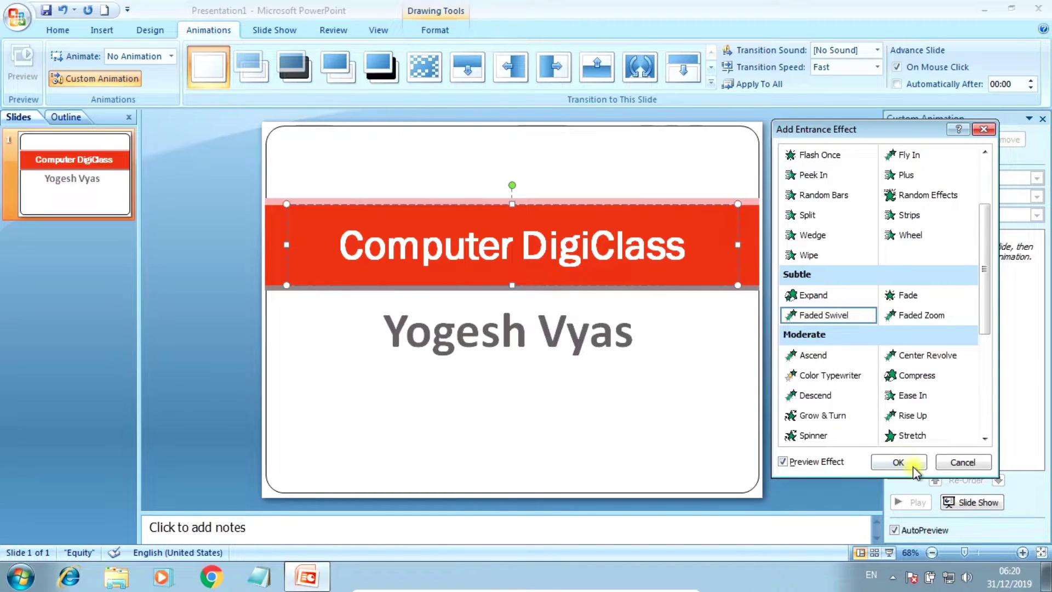
pyautogui.click(899, 461)
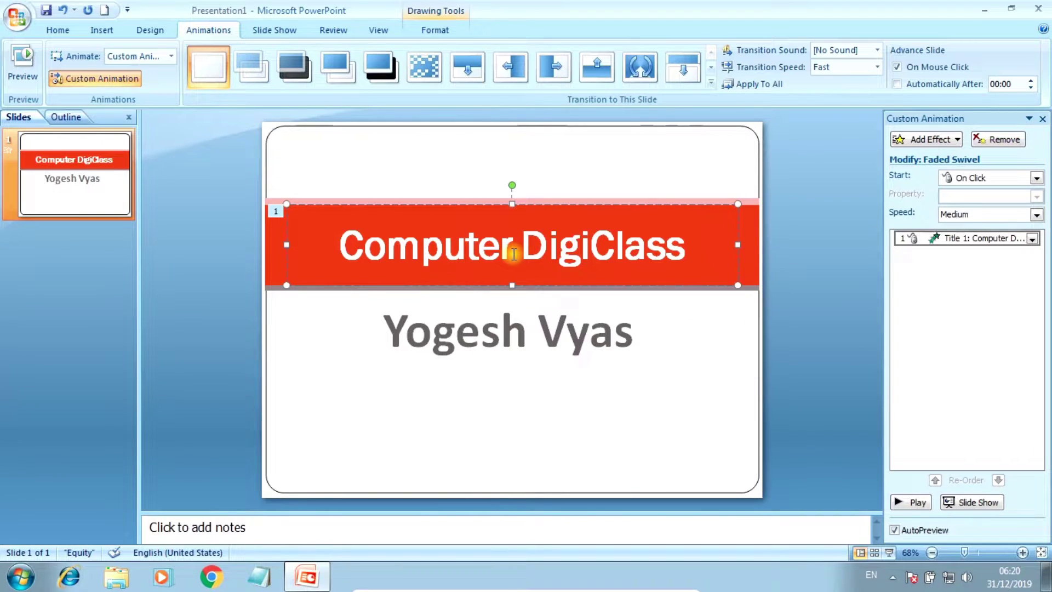
# Keep the title's Faded Swivel entrance starting On Click, then select the subtitle
pyautogui.click(273, 213)
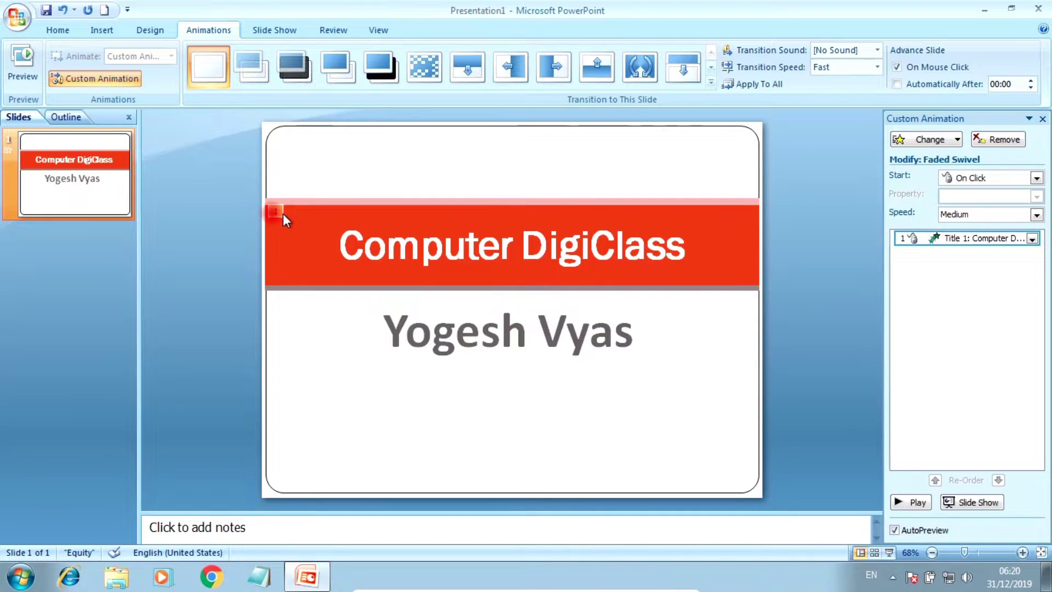
pyautogui.click(376, 247)
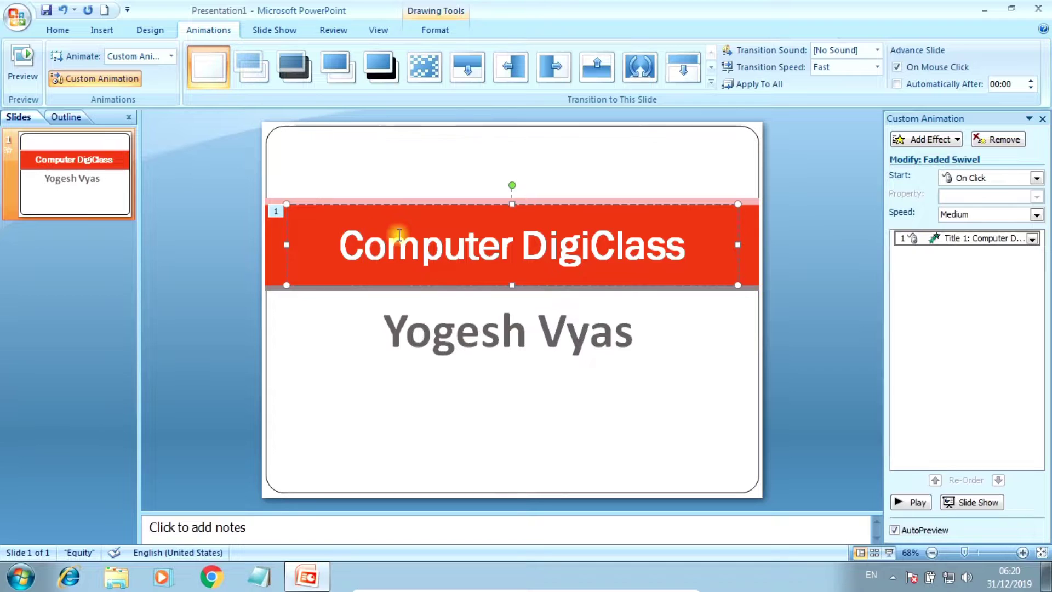
pyautogui.click(1037, 179)
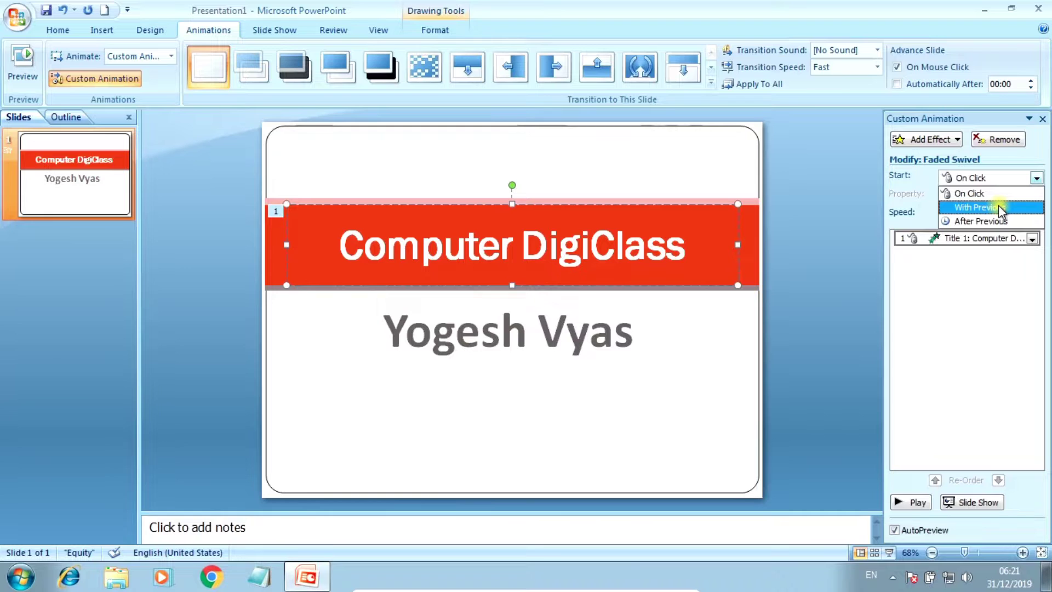
pyautogui.click(988, 192)
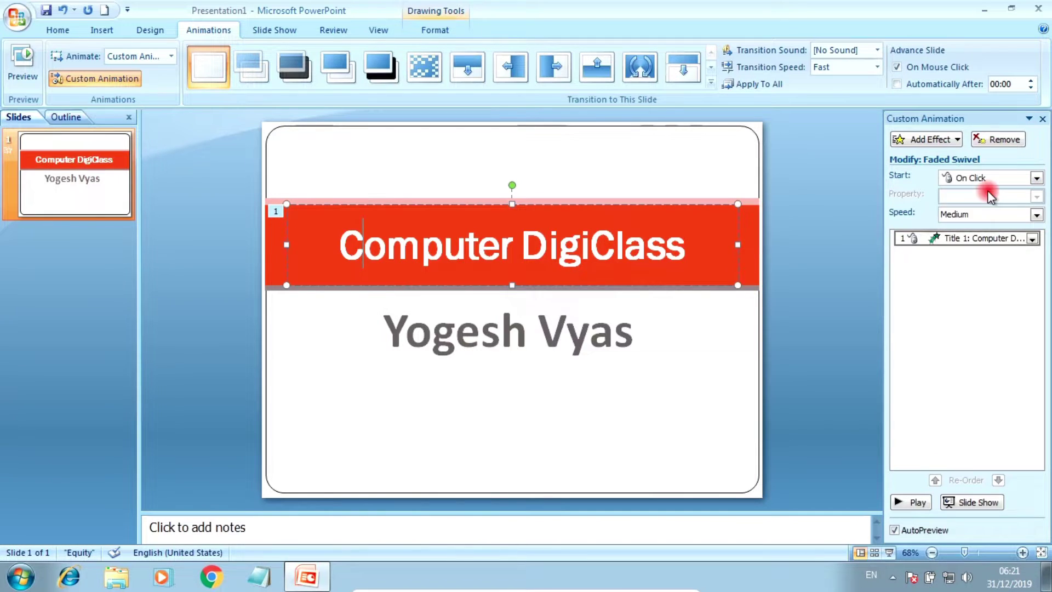
pyautogui.click(513, 333)
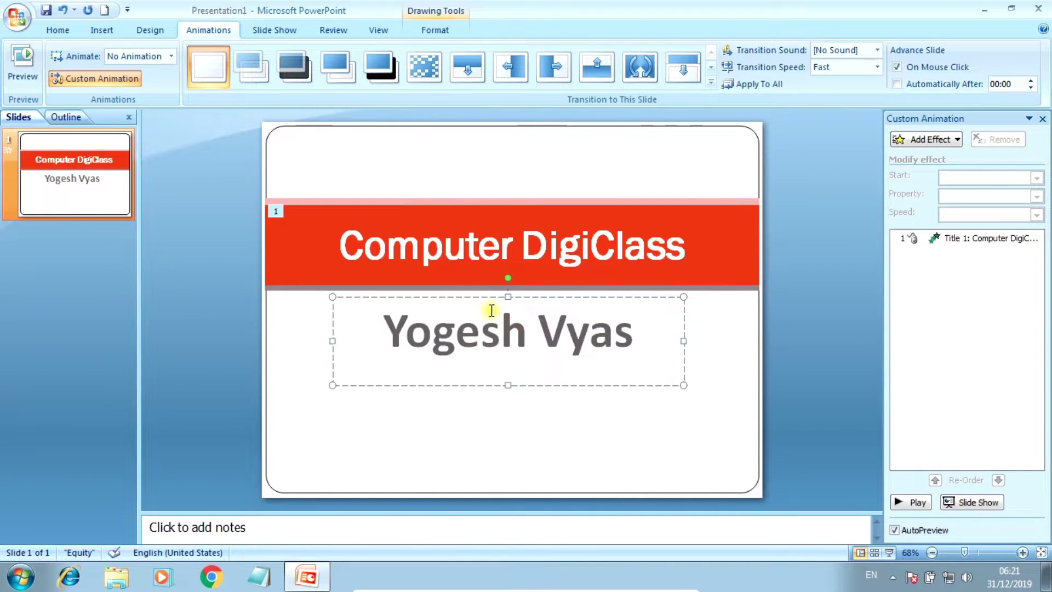
# After previewing Random Effects and Strips, give the subtitle a Center Revolve entrance
pyautogui.click(956, 141)
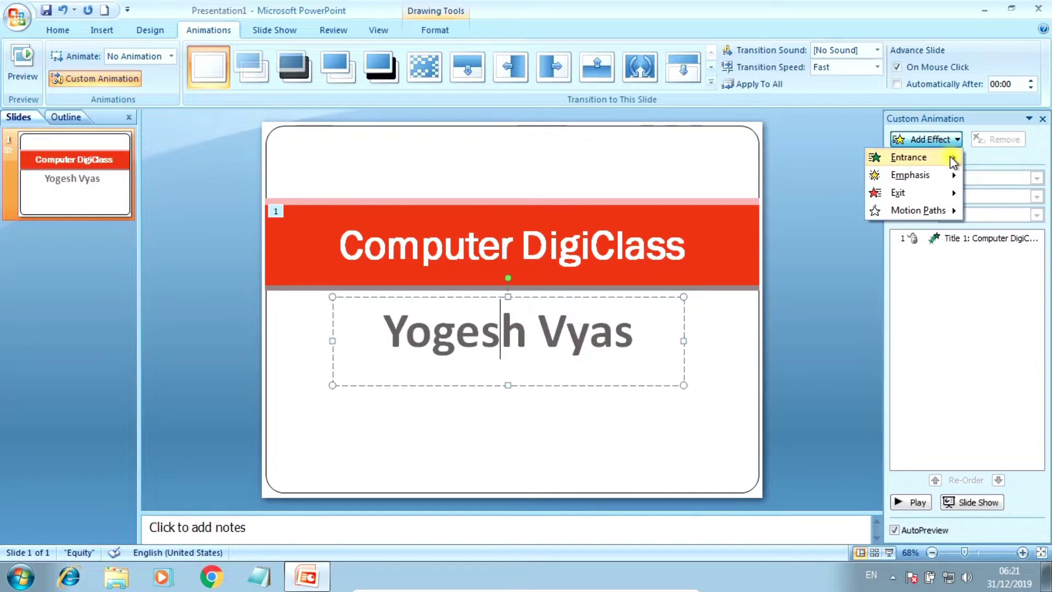
pyautogui.moveTo(909, 157)
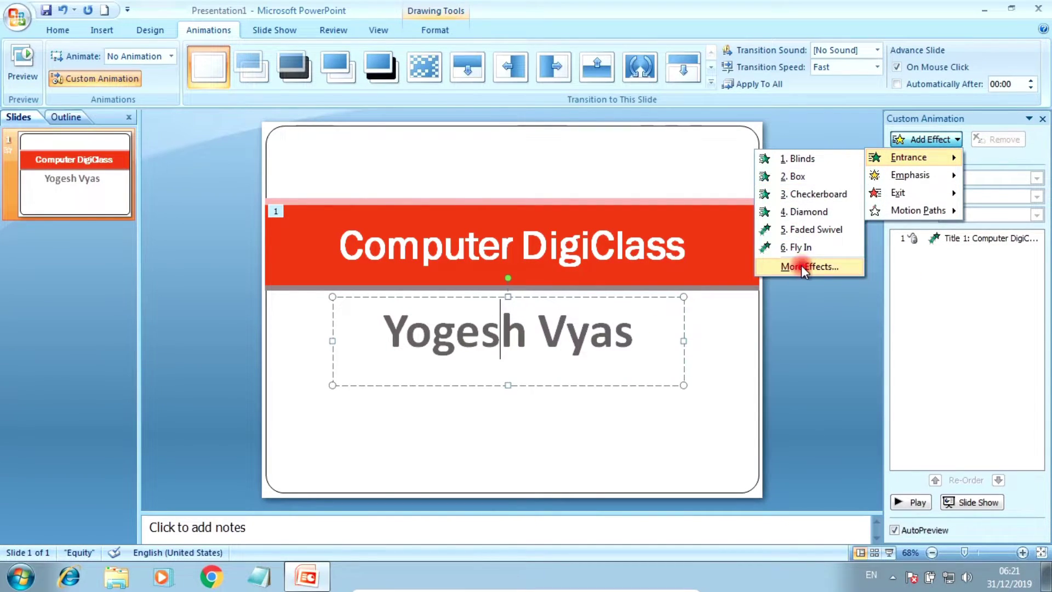
pyautogui.click(801, 266)
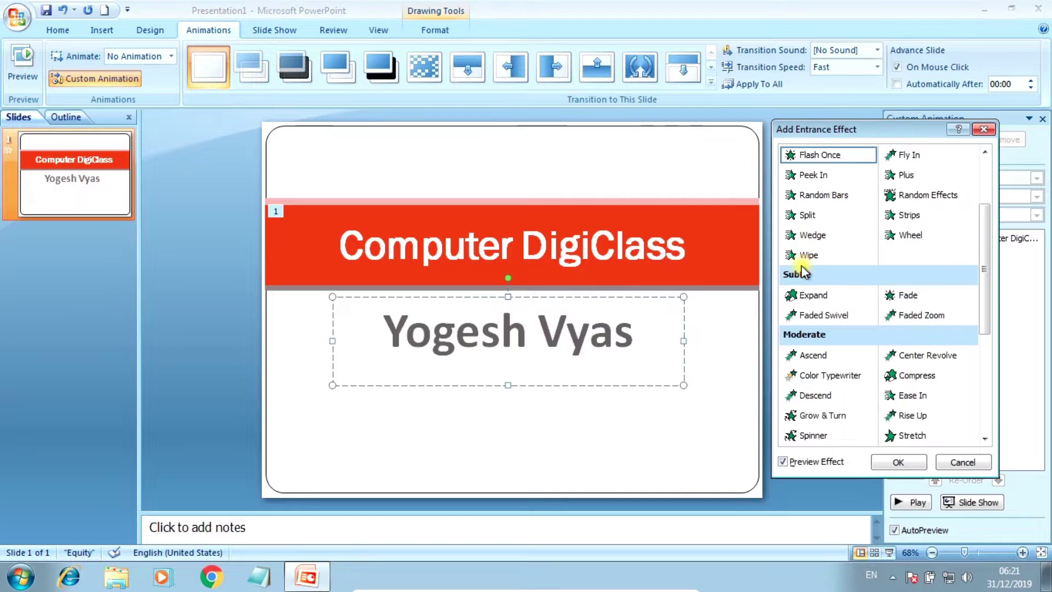
pyautogui.click(916, 198)
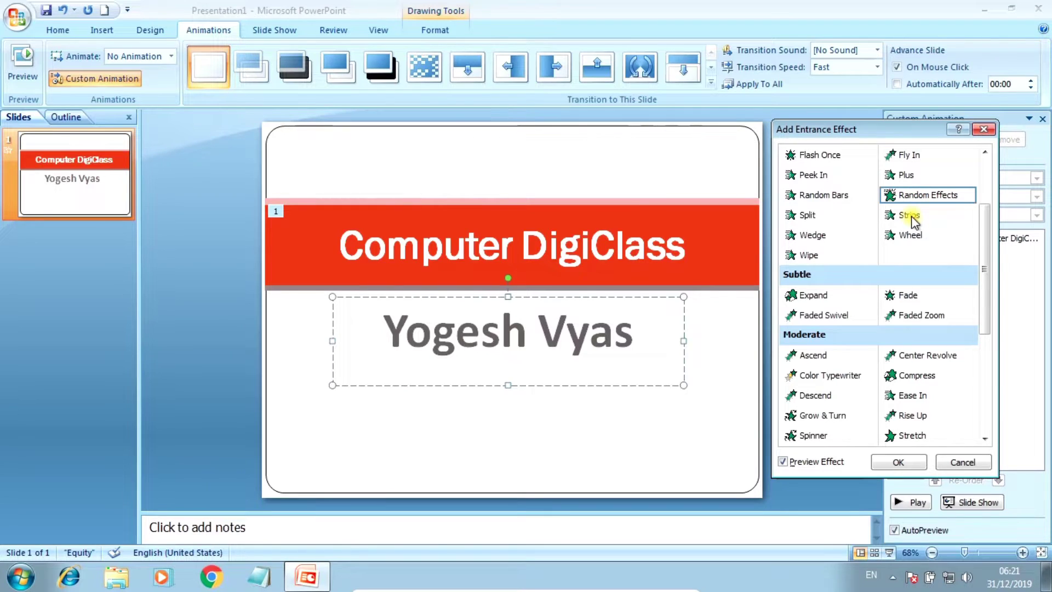
pyautogui.click(913, 218)
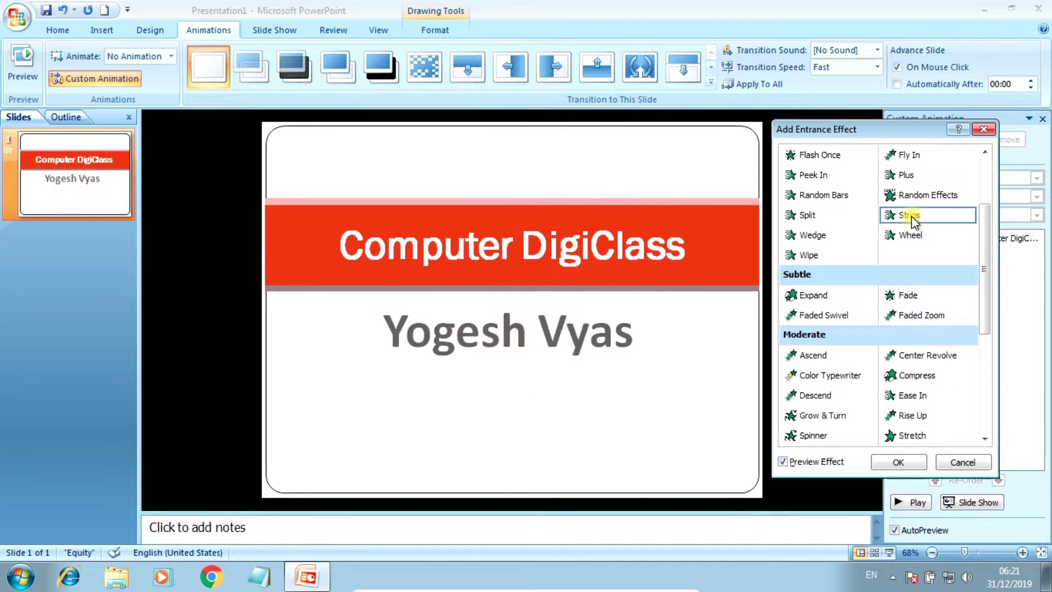
pyautogui.click(925, 358)
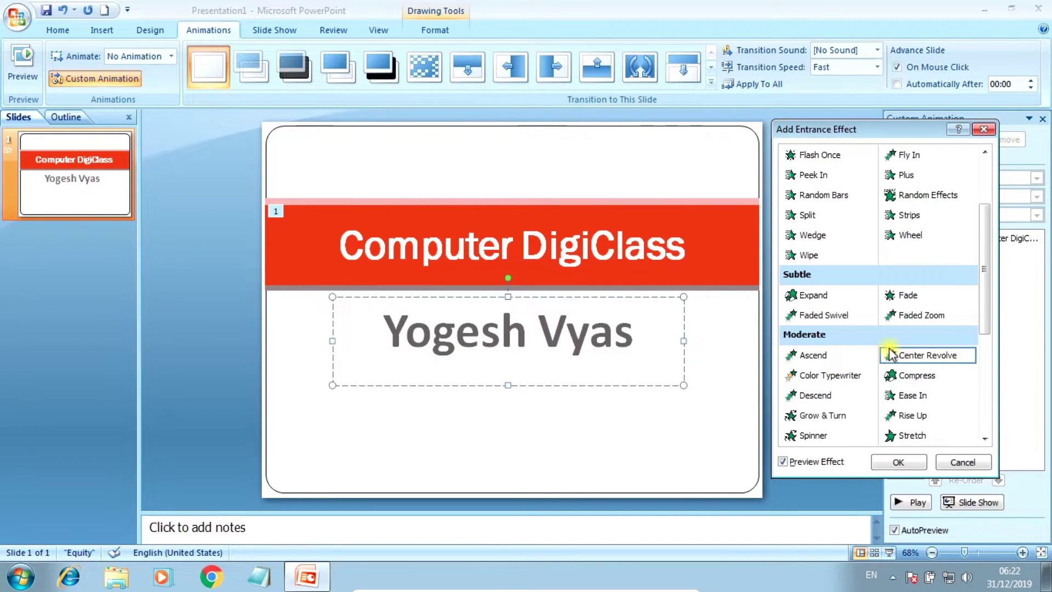
pyautogui.click(894, 462)
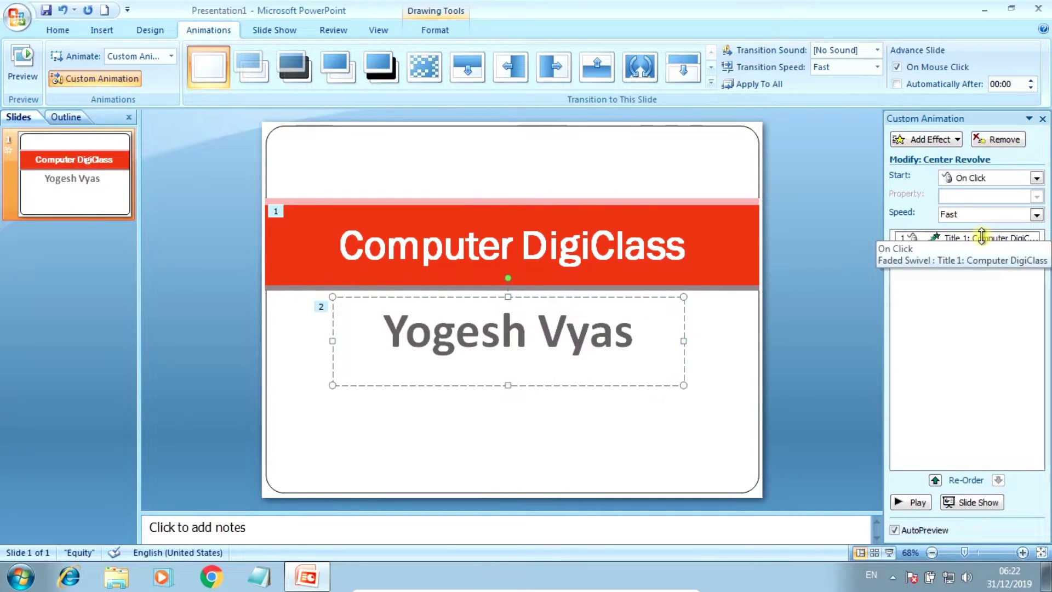
pyautogui.click(965, 239)
pyautogui.click(981, 253)
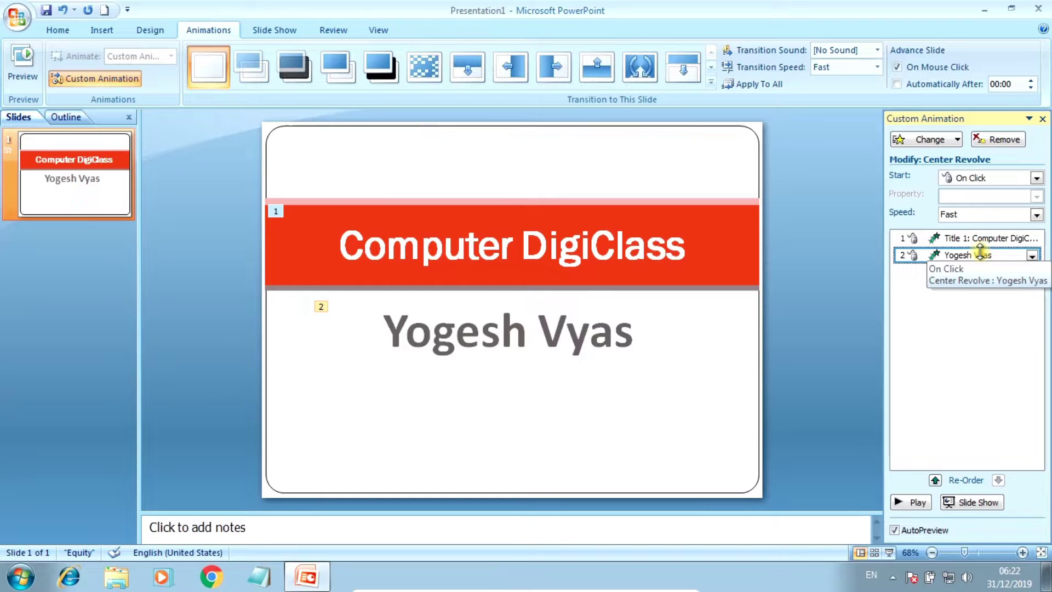
# Change the title's Faded Swivel entrance speed from Medium to Fast
pyautogui.click(928, 298)
pyautogui.click(954, 237)
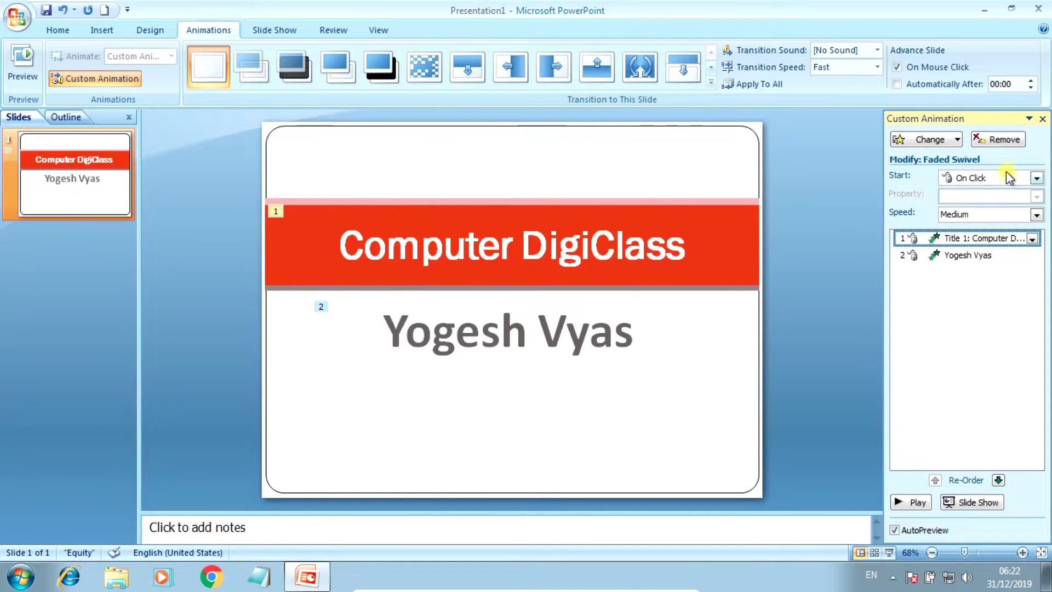
pyautogui.click(1037, 215)
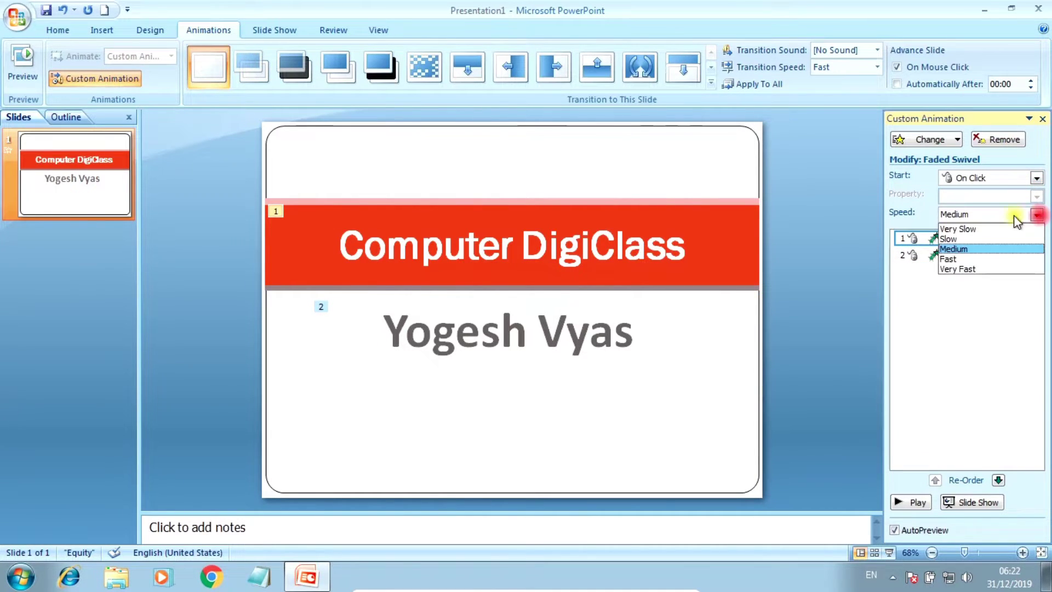
pyautogui.click(957, 250)
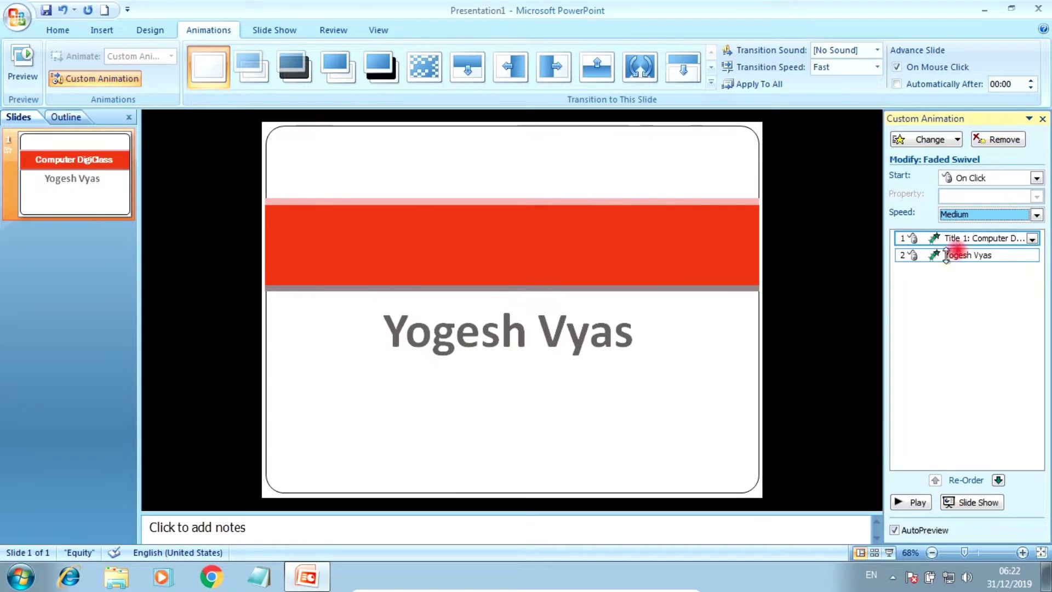
pyautogui.click(1037, 215)
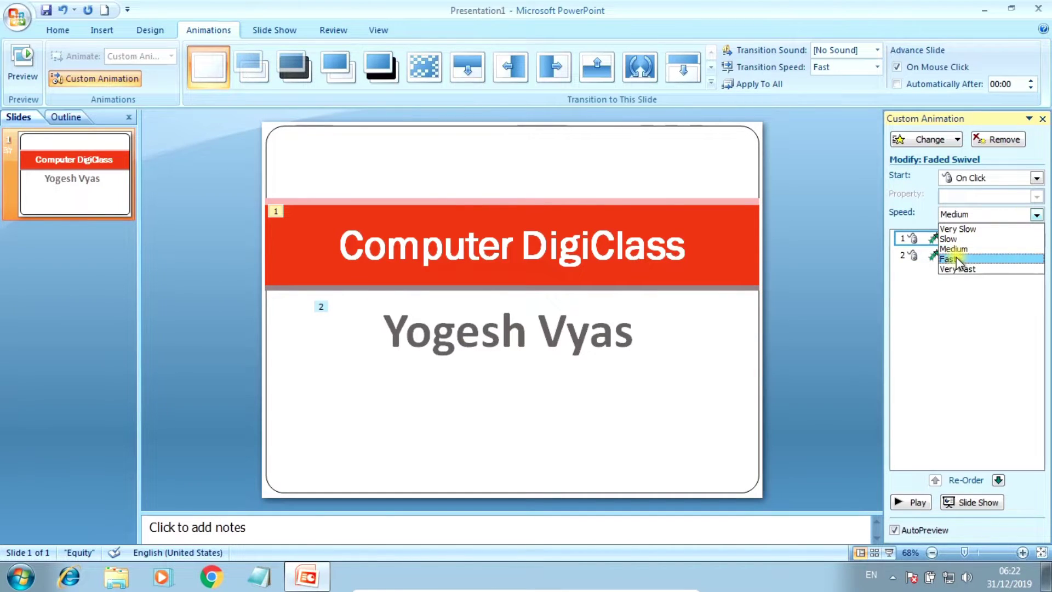
pyautogui.click(954, 259)
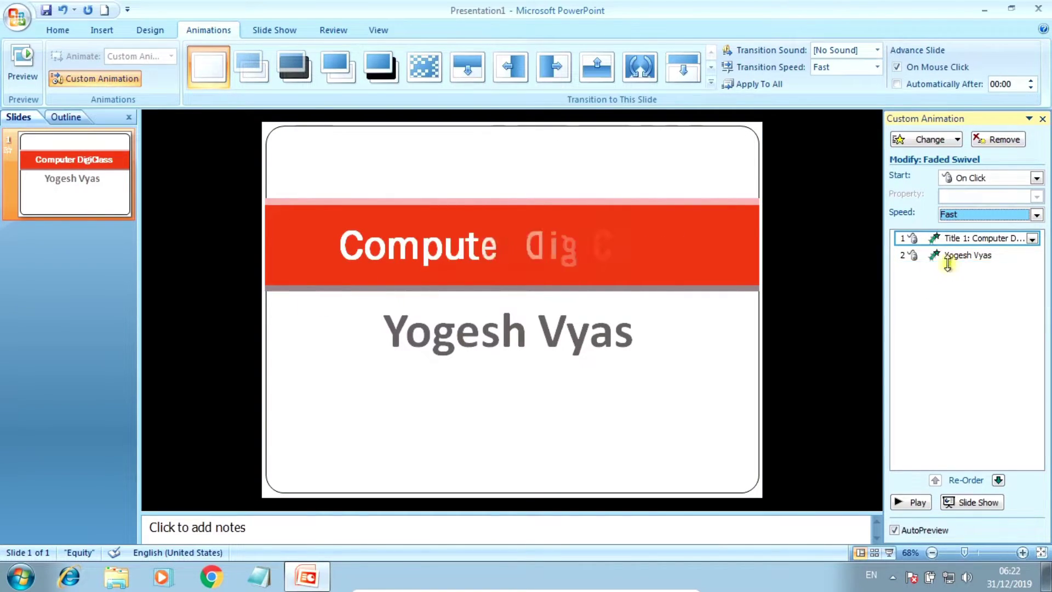
pyautogui.click(961, 255)
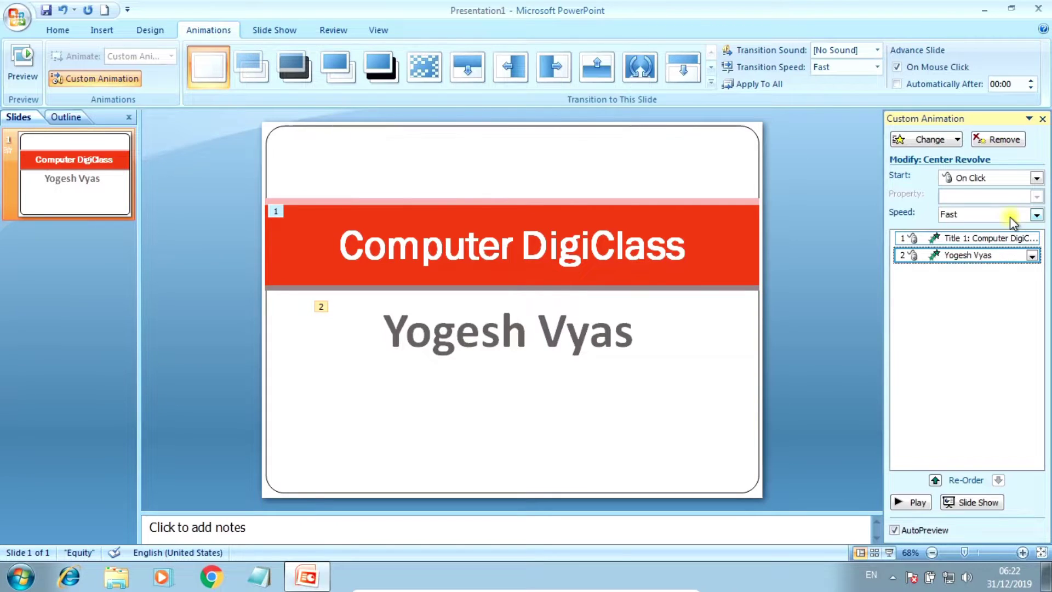
pyautogui.click(972, 502)
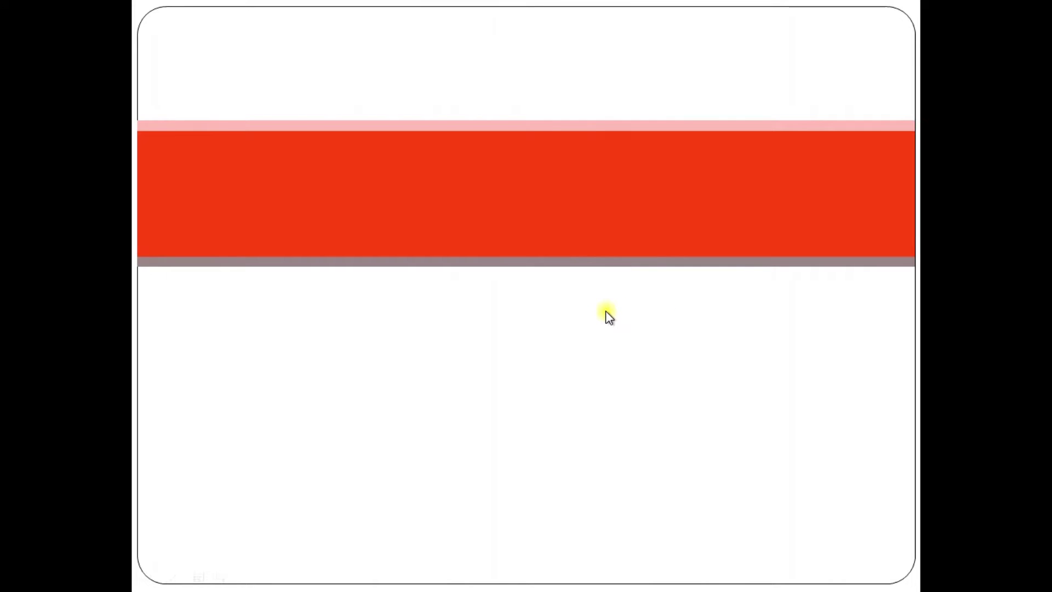
pyautogui.click(810, 423)
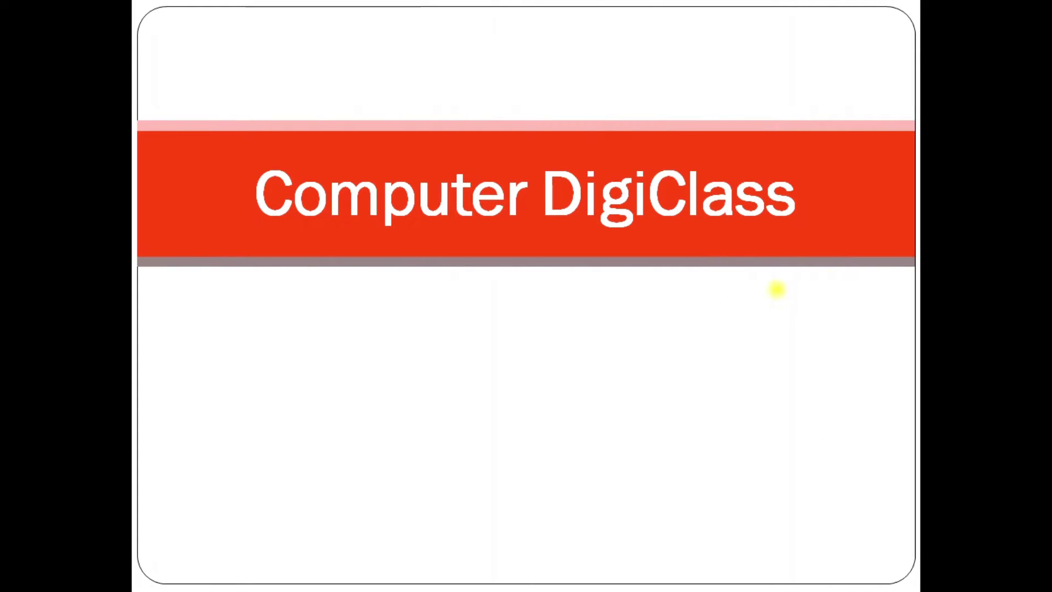
pyautogui.click(776, 290)
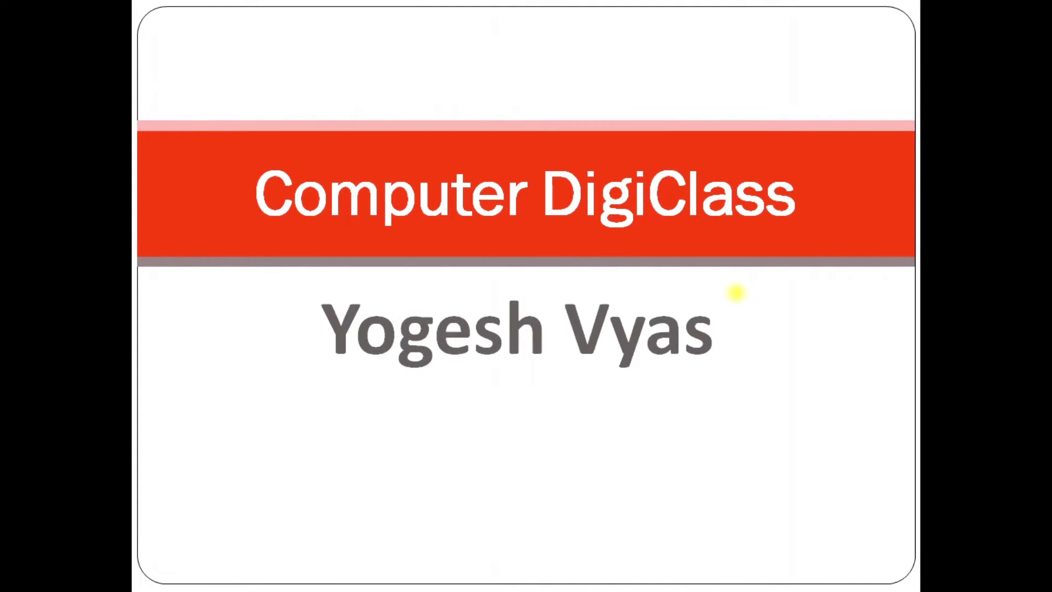
pyautogui.press('Escape')
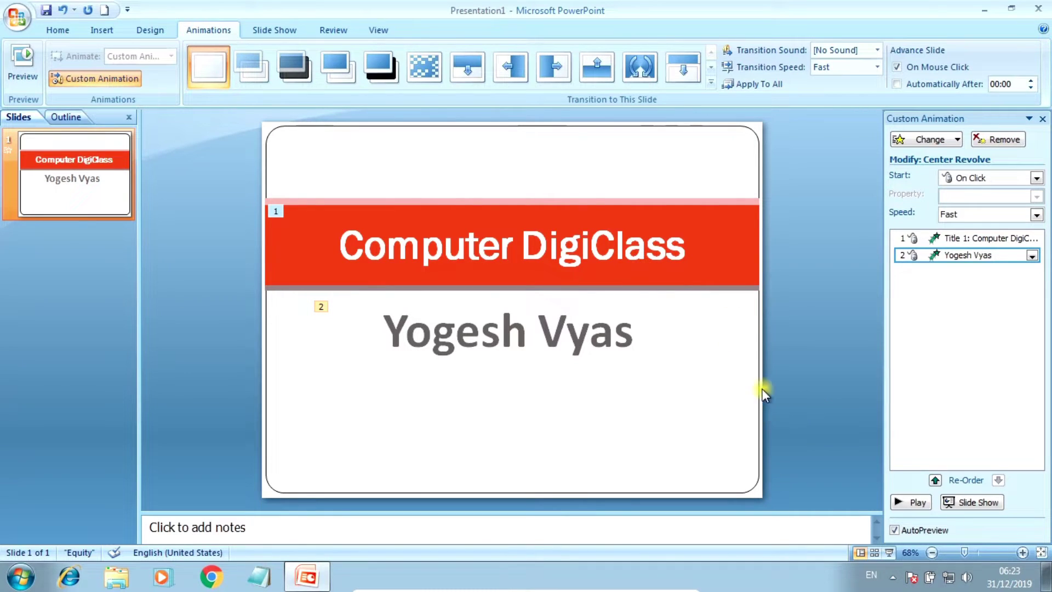
# Set the subtitle's Center Revolve entrance to start With Previous, leaving the title On Click
pyautogui.click(969, 237)
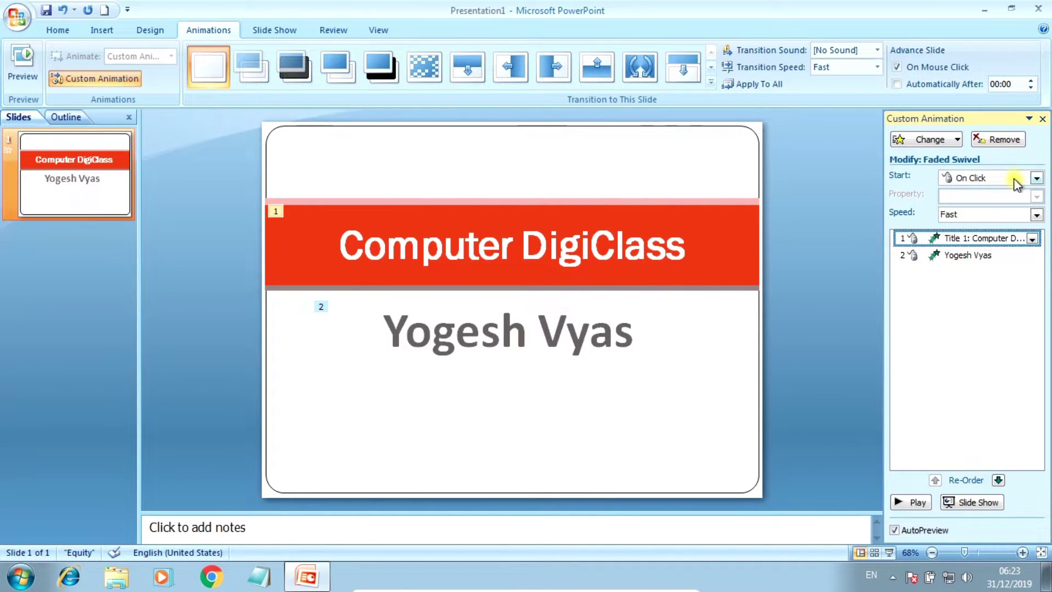
pyautogui.click(1038, 178)
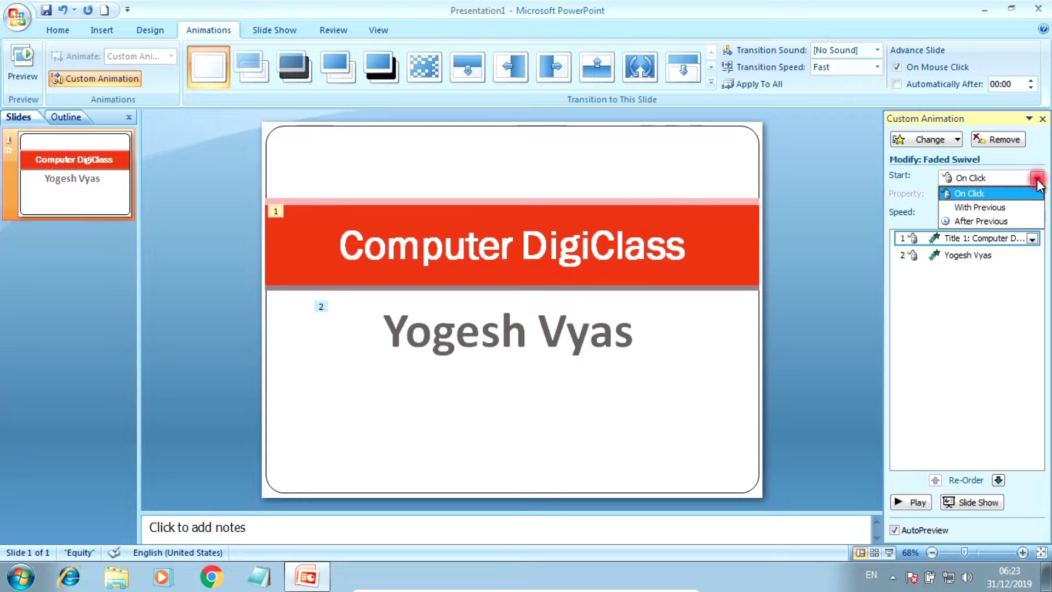
pyautogui.click(1037, 189)
pyautogui.click(971, 255)
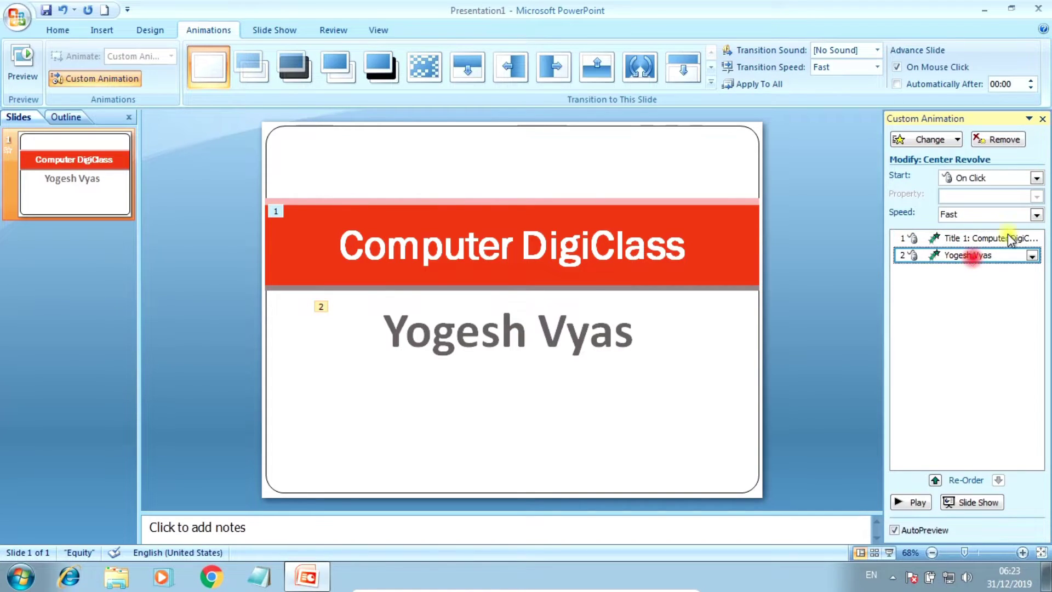
pyautogui.click(1037, 178)
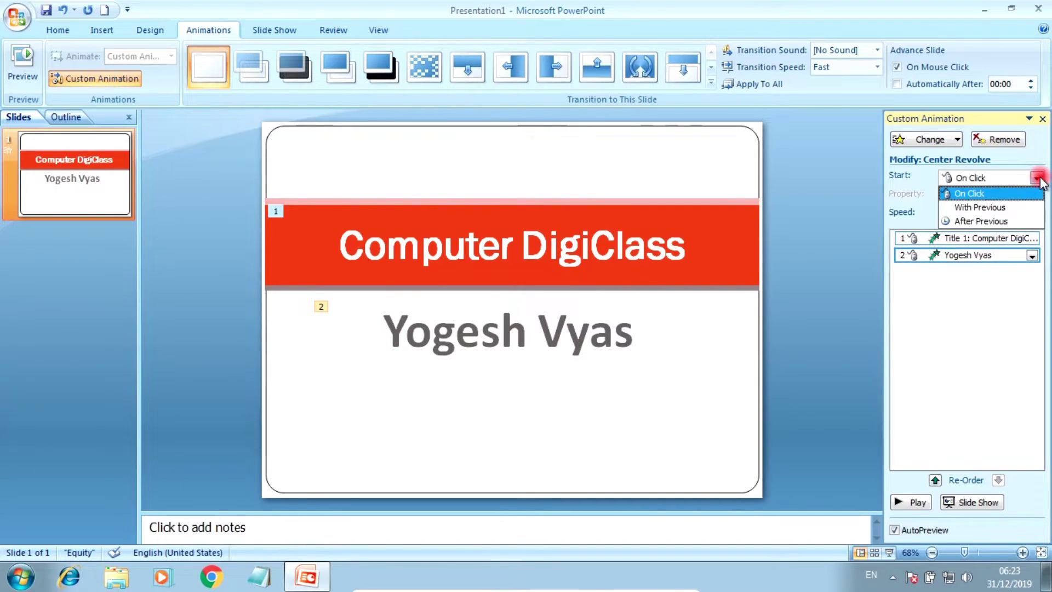
pyautogui.click(981, 208)
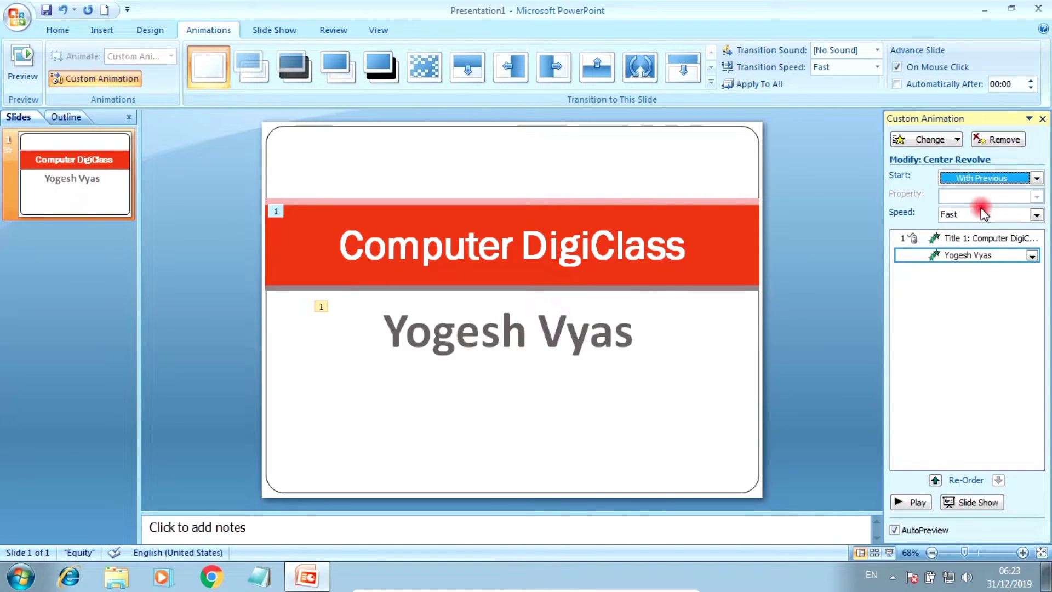
# Run the slide show to confirm title and subtitle enter together on one click, then exit
pyautogui.click(976, 504)
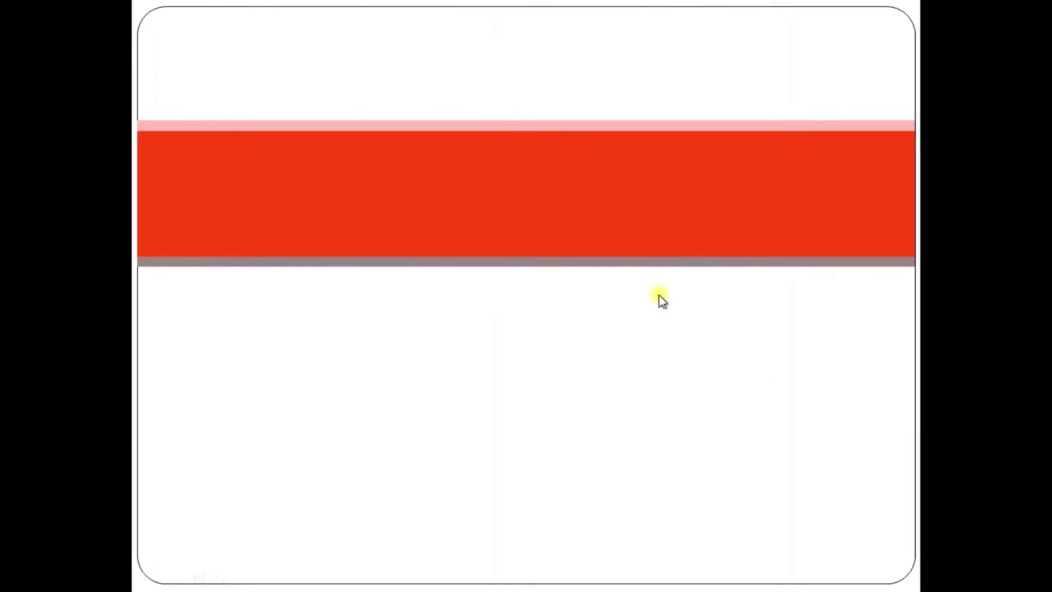
pyautogui.click(884, 346)
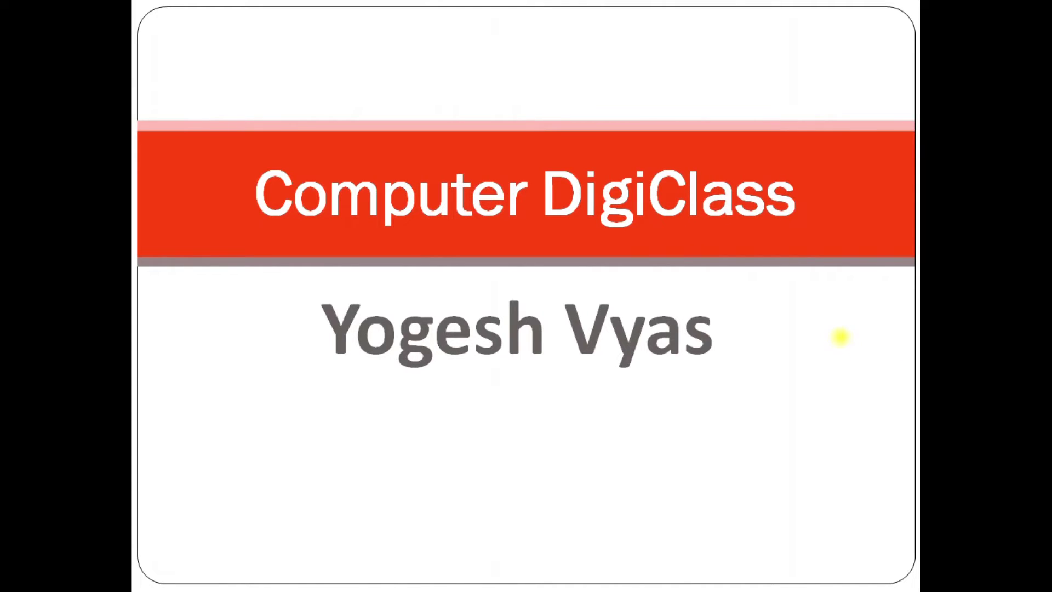
pyautogui.click(840, 313)
pyautogui.click(840, 311)
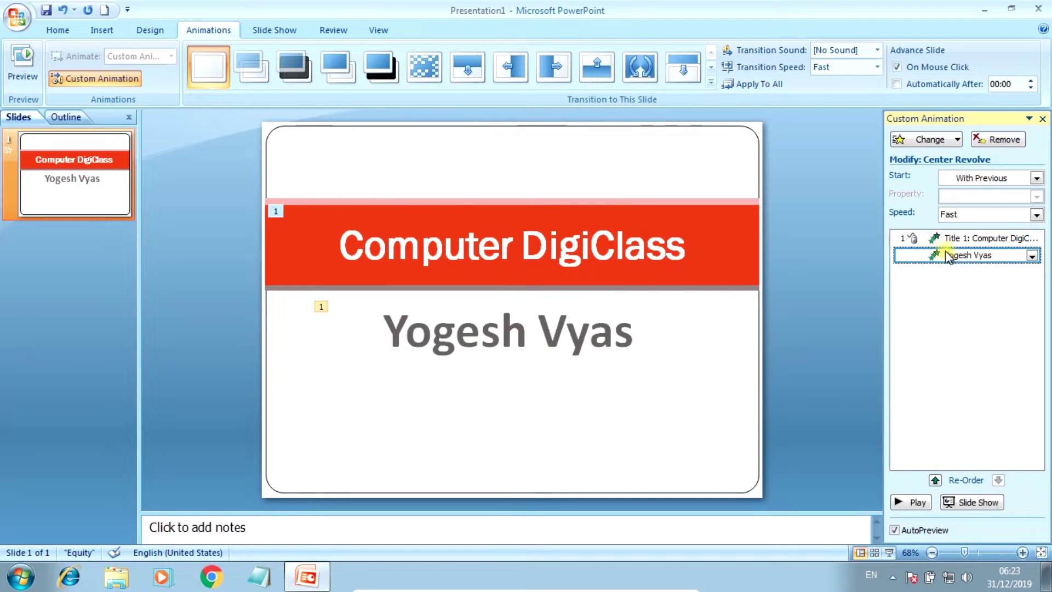
# Make the subtitle's Center Revolve start After Previous and preview it in a slide show
pyautogui.click(1037, 179)
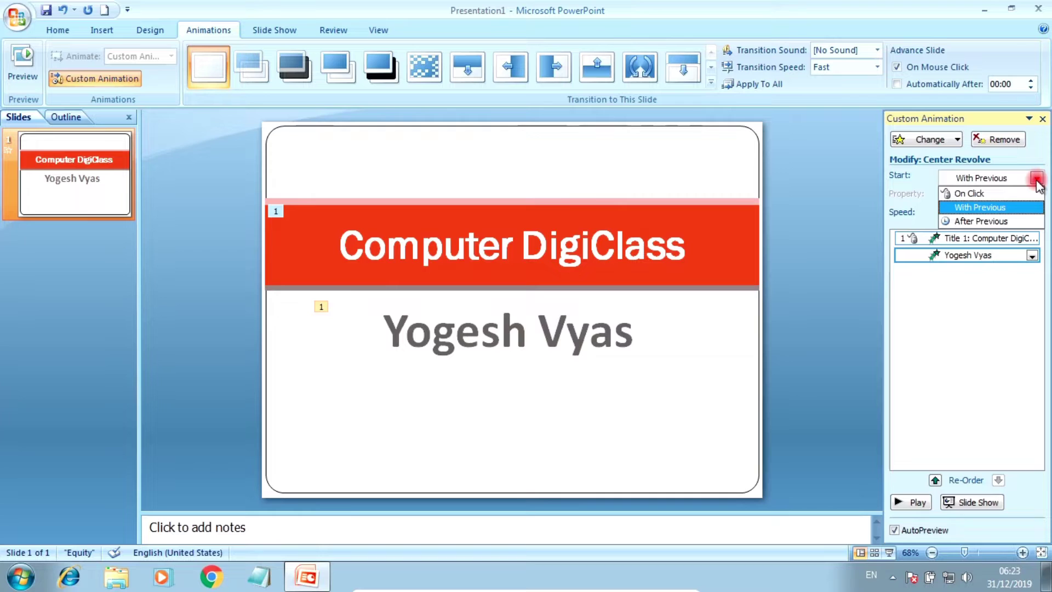
pyautogui.click(992, 220)
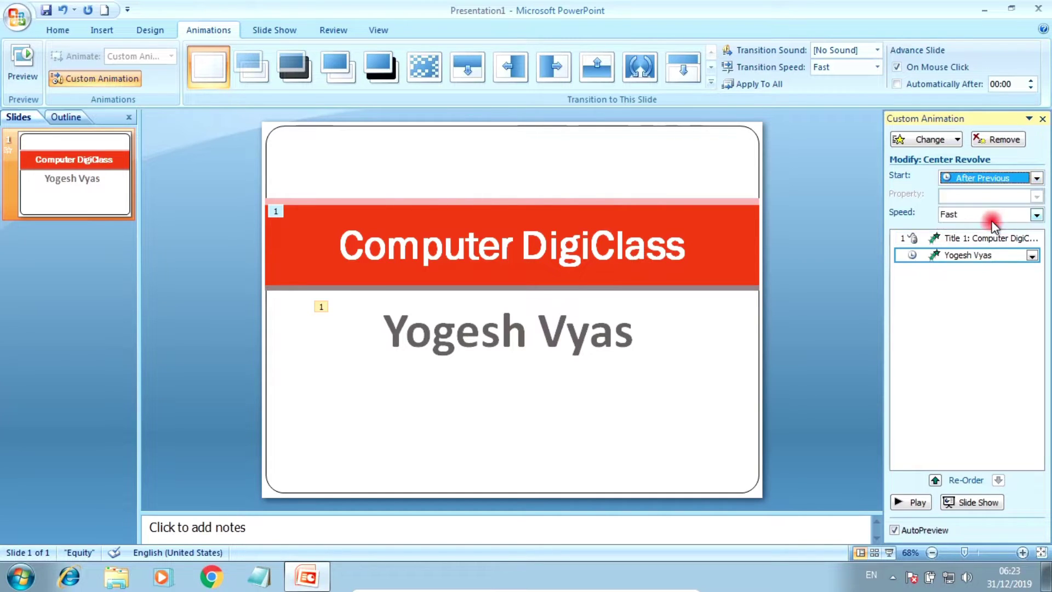
pyautogui.click(966, 498)
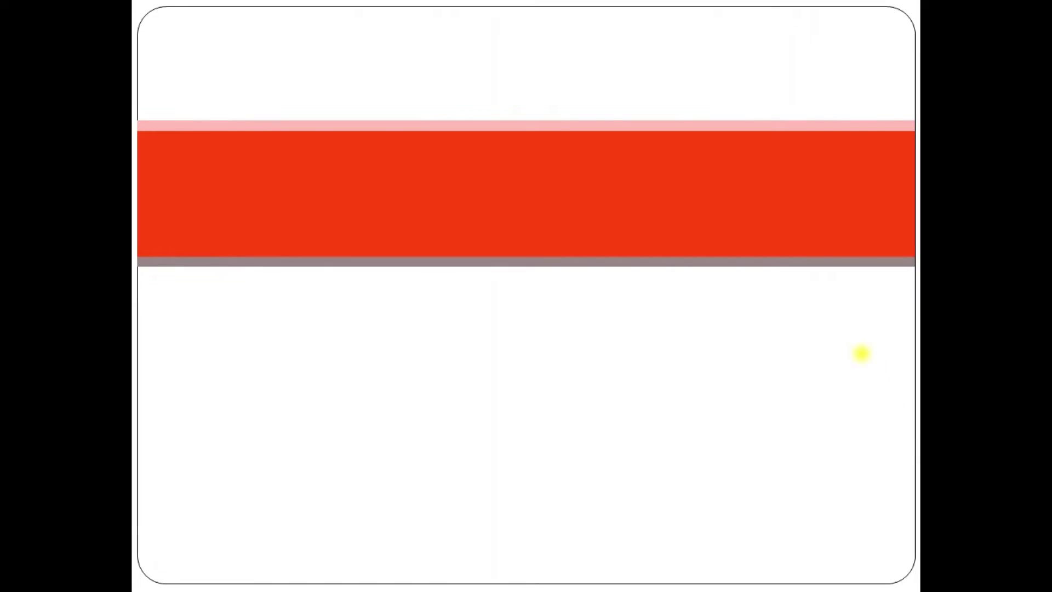
pyautogui.click(827, 361)
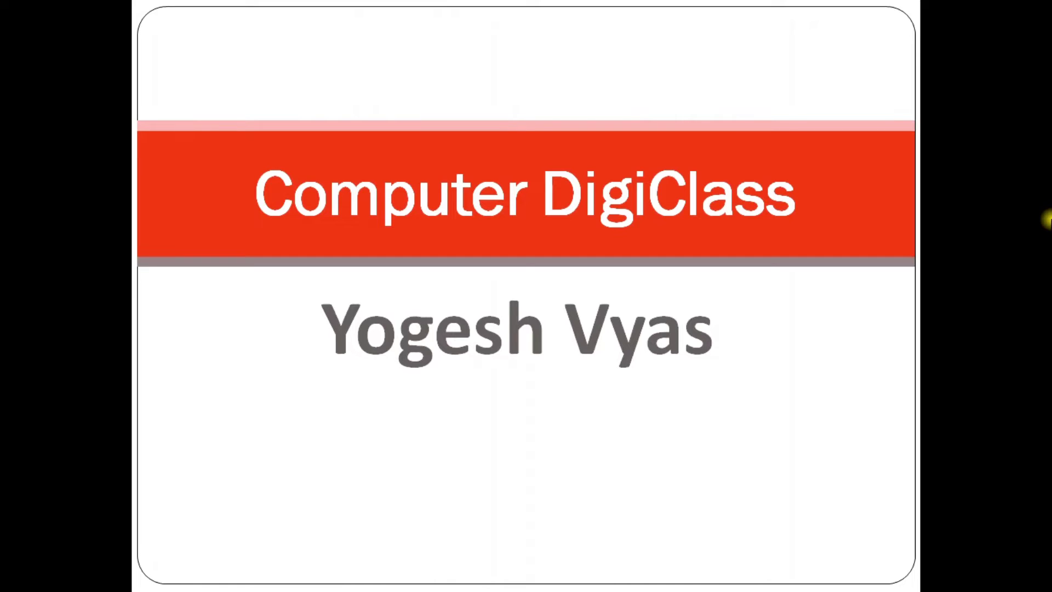
pyautogui.press('Escape')
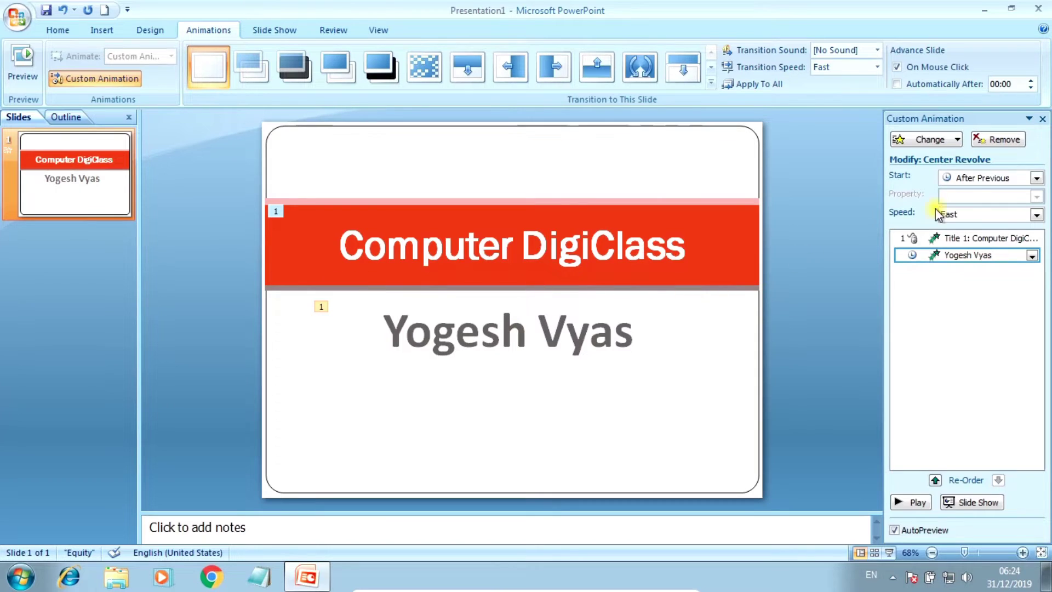
# Add a Color Wave emphasis to the 'Computer DigiClass' title as its second animation, starting On Click
pyautogui.press('Up')
pyautogui.click(536, 248)
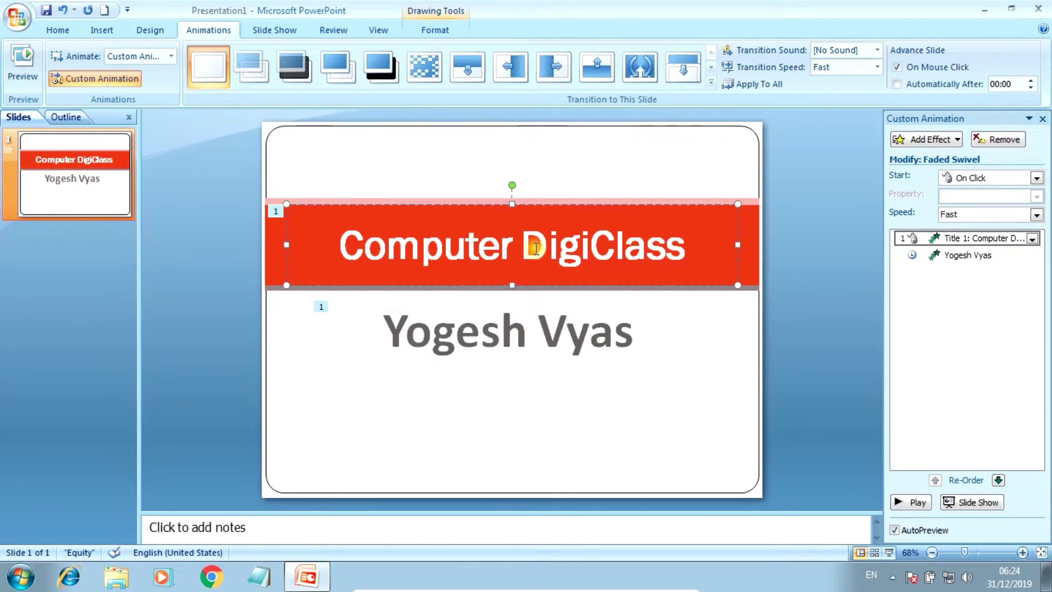
pyautogui.click(956, 140)
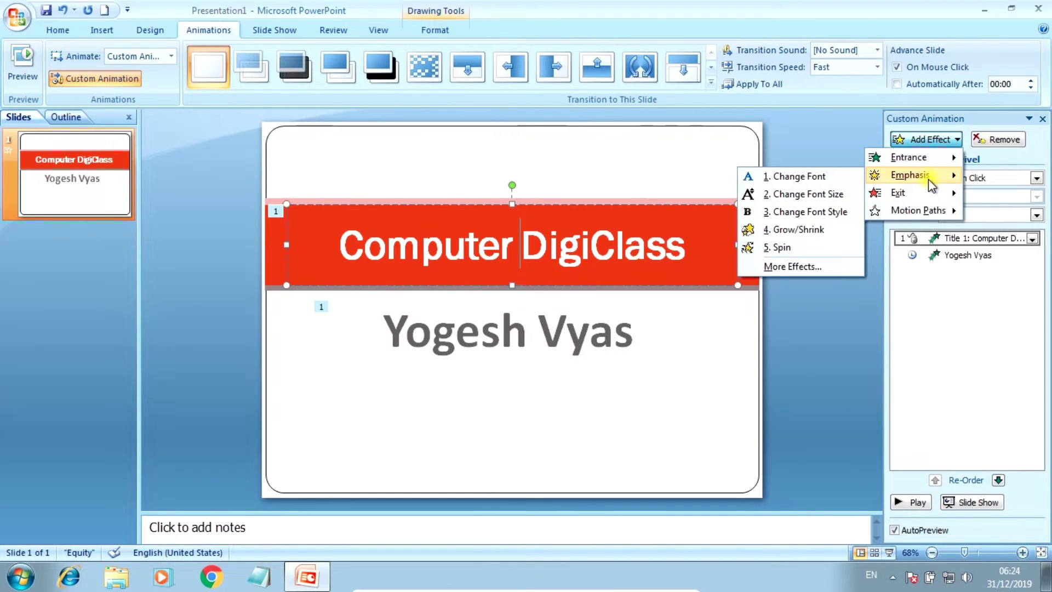
pyautogui.moveTo(910, 175)
pyautogui.click(801, 264)
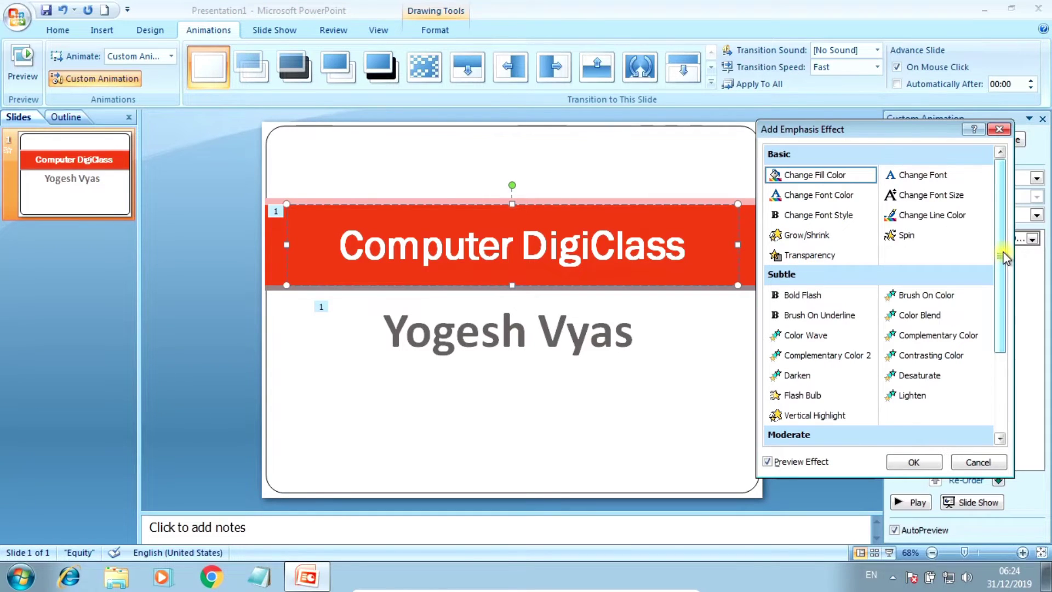
pyautogui.moveTo(1004, 248); pyautogui.dragTo(1001, 232)
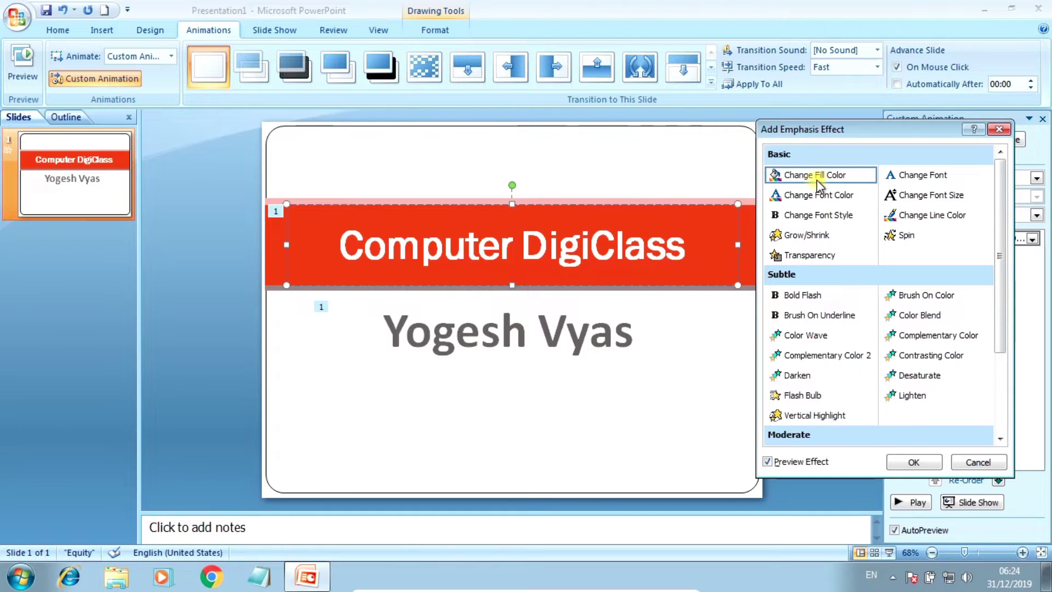
pyautogui.click(817, 197)
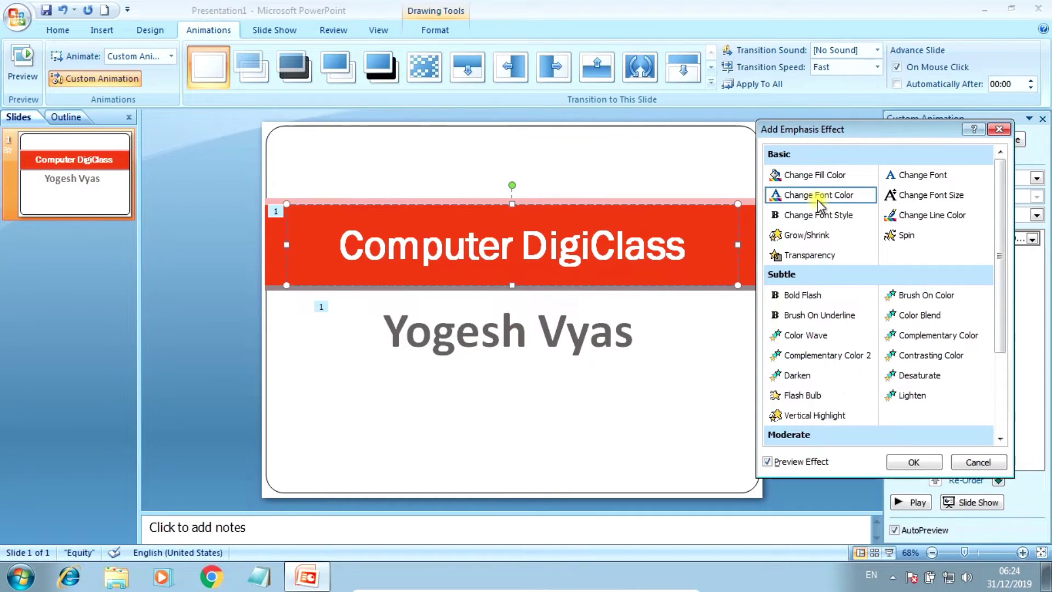
pyautogui.click(811, 237)
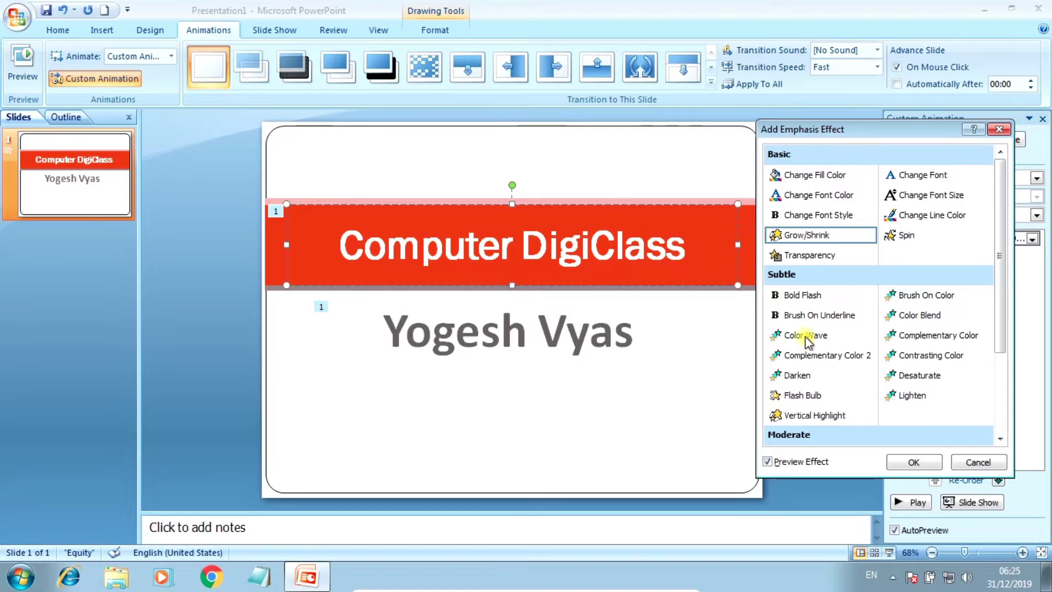
pyautogui.click(805, 337)
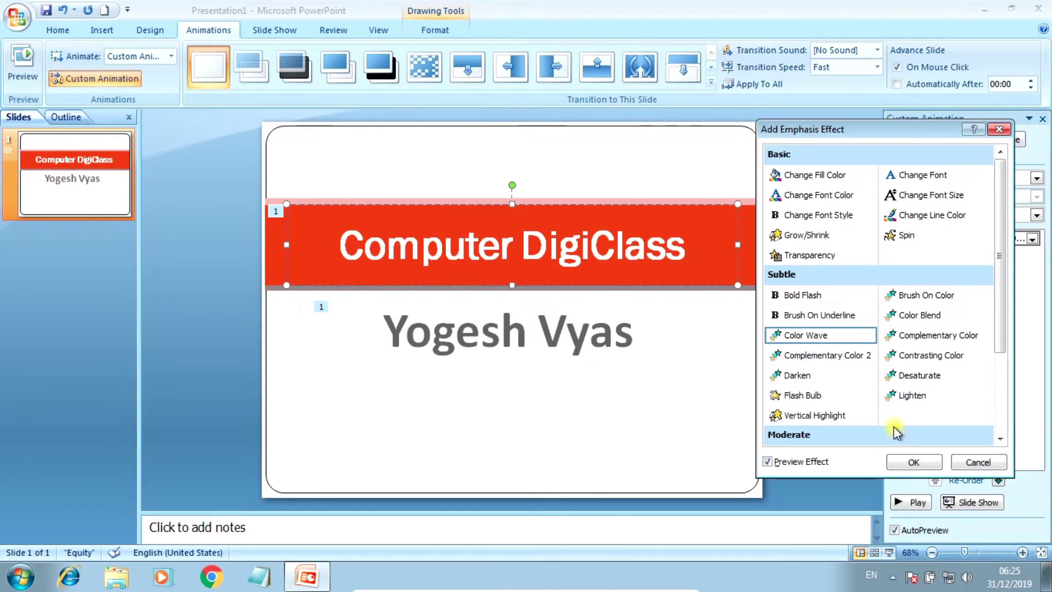
pyautogui.click(920, 460)
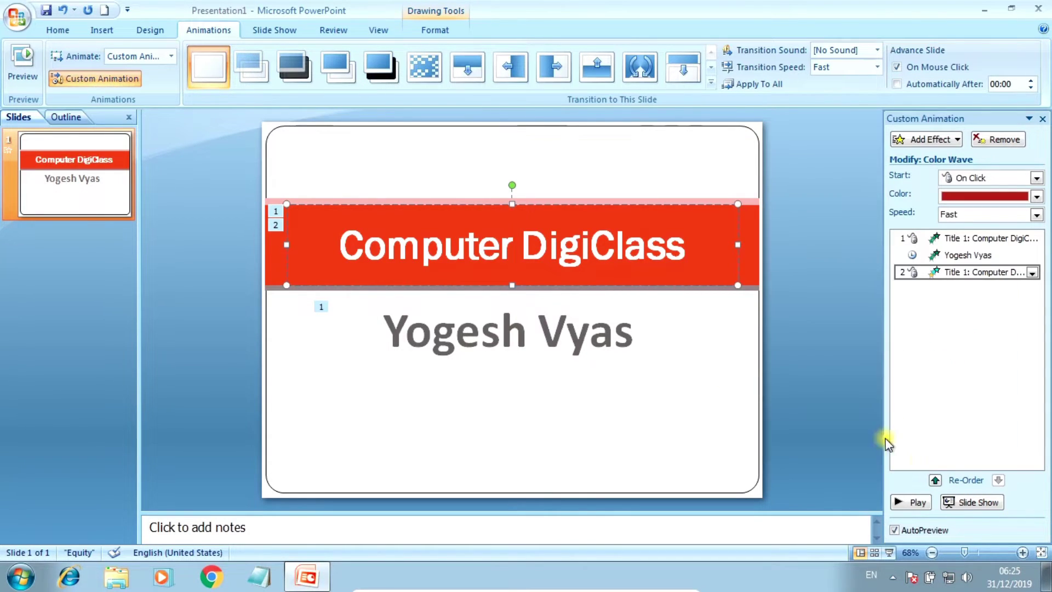
# Give the subtitle box a Change Fill Color emphasis as the slide's third animation
pyautogui.click(558, 298)
pyautogui.click(497, 333)
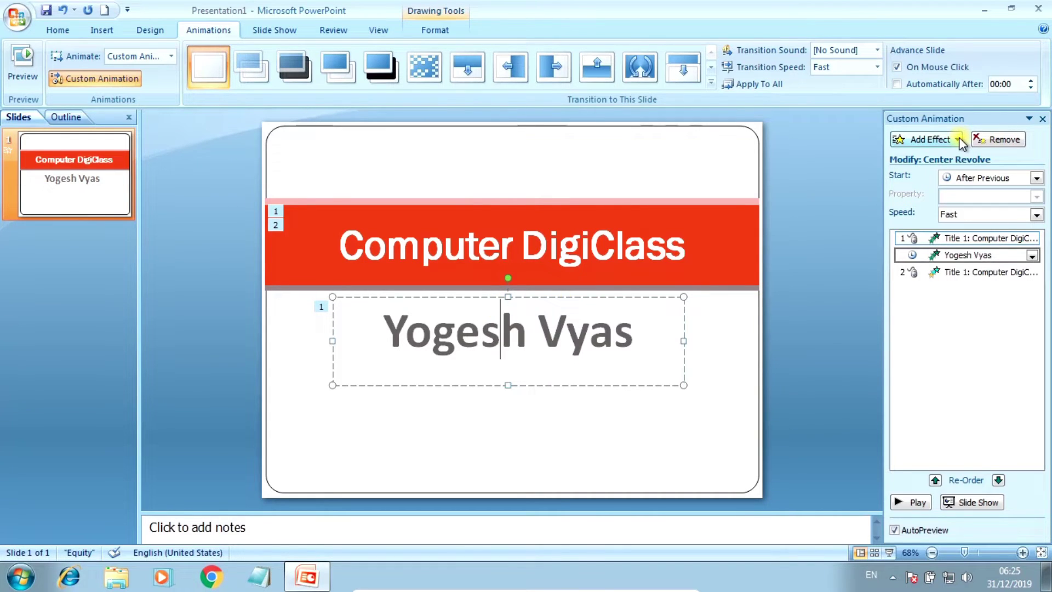
pyautogui.click(932, 139)
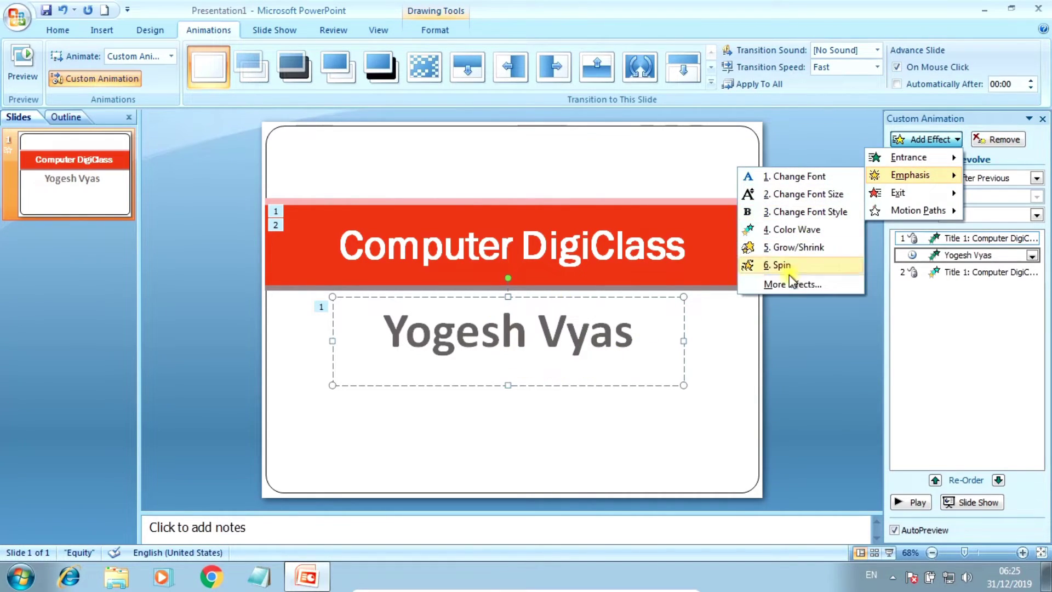
pyautogui.click(790, 283)
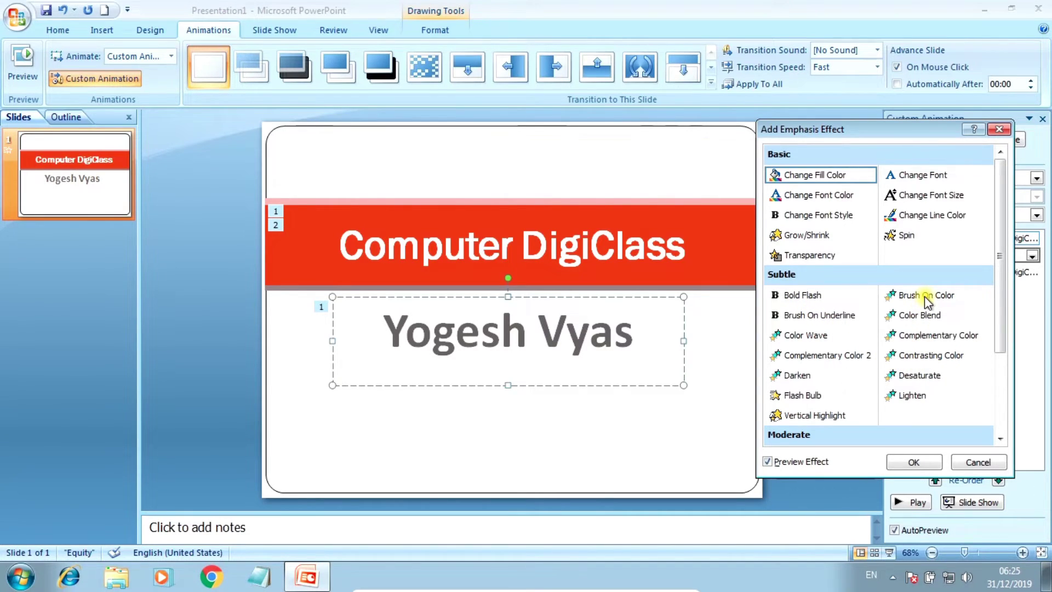
pyautogui.click(827, 194)
pyautogui.click(819, 174)
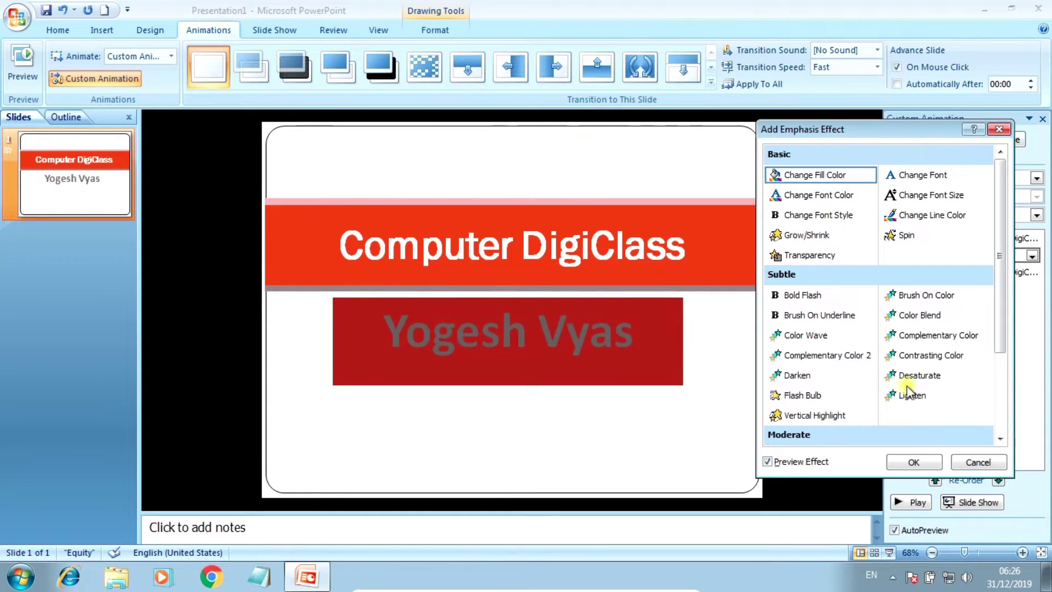
pyautogui.click(911, 462)
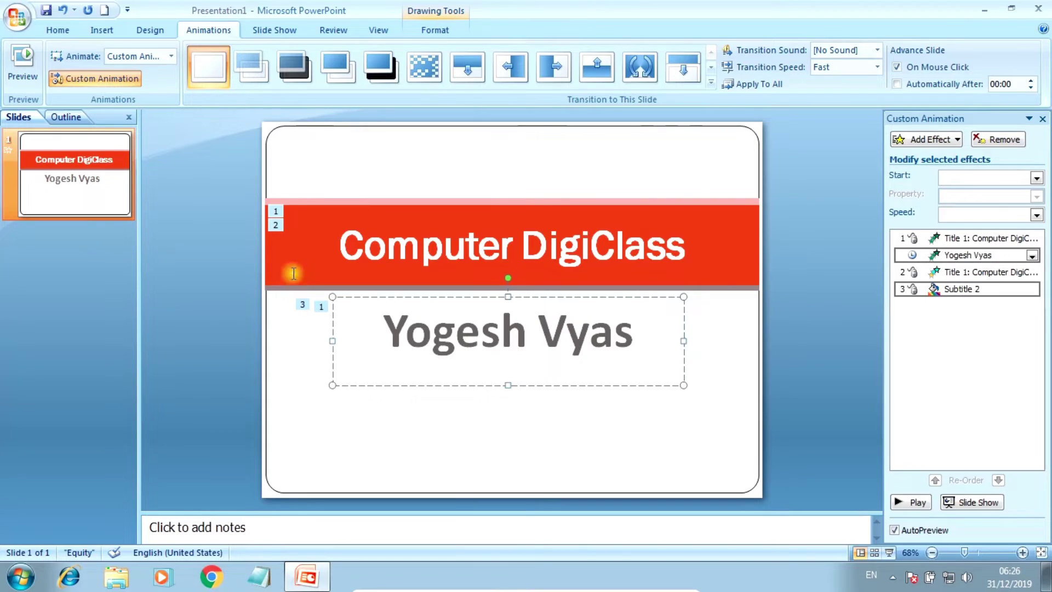
# Review the title's and subtitle's animations in the Custom Animation list
pyautogui.click(276, 210)
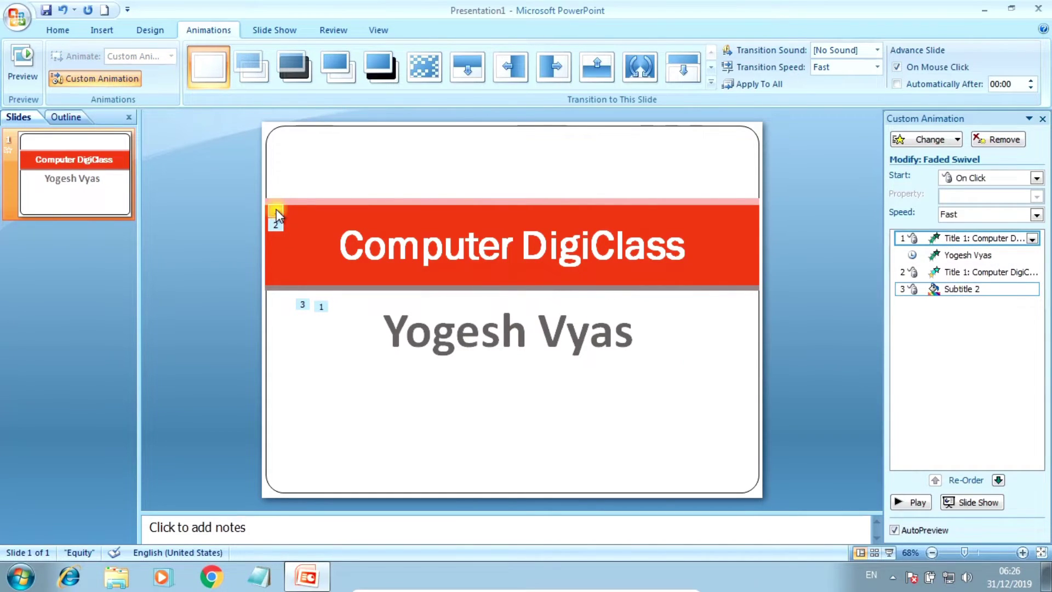
pyautogui.click(278, 227)
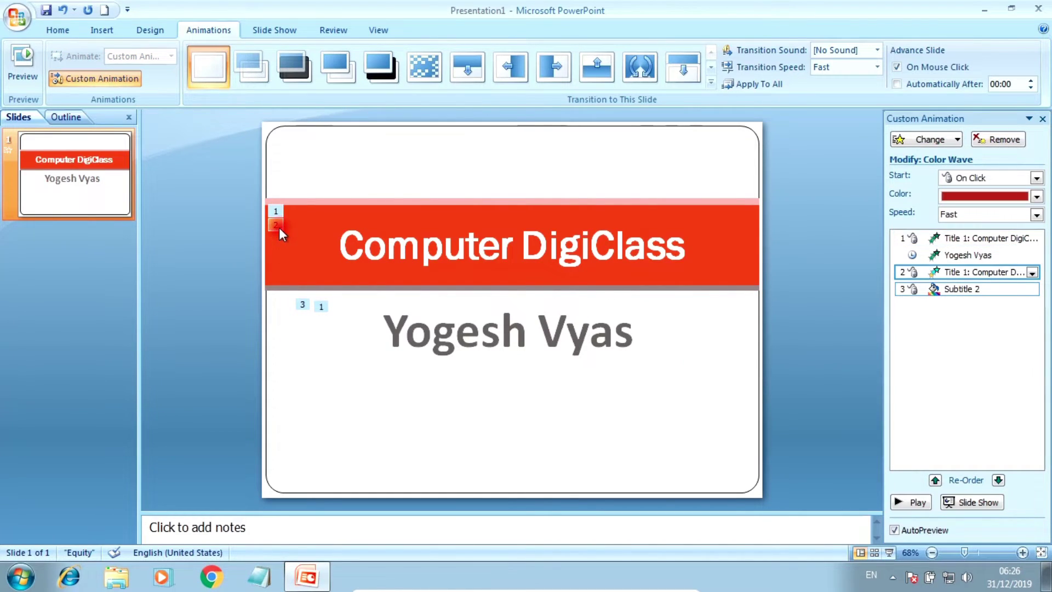
pyautogui.click(302, 305)
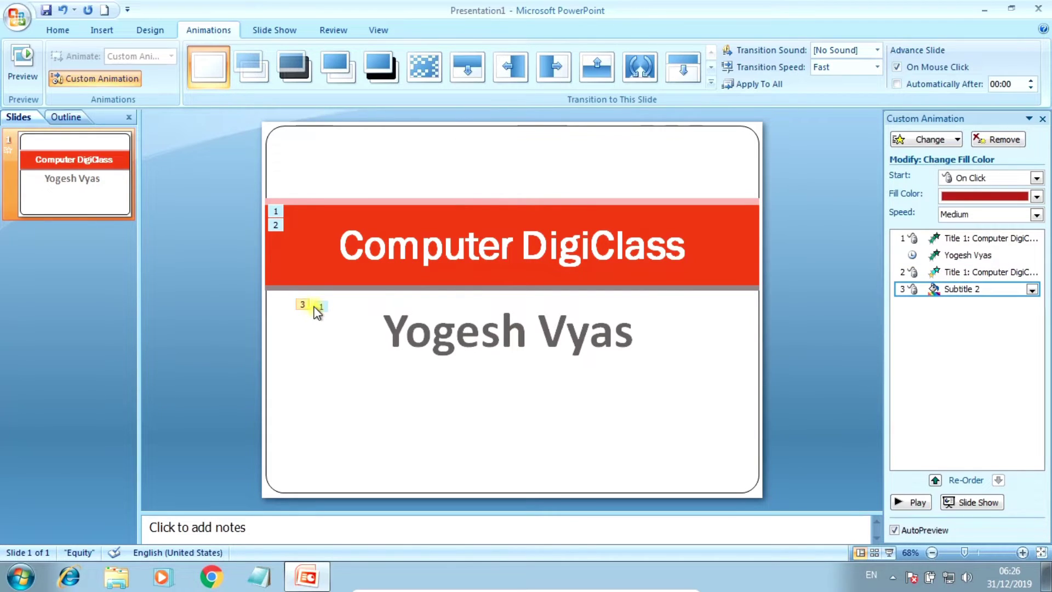
pyautogui.click(321, 306)
# Make the subtitle's Center Revolve entrance start On Click, numbering the effects 1 to 4
pyautogui.click(455, 329)
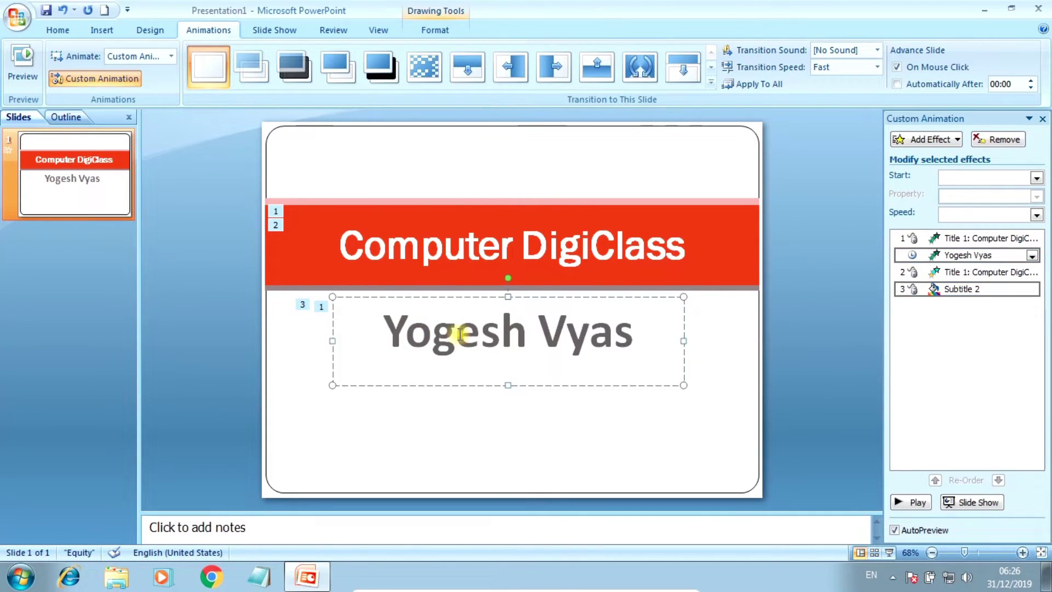
pyautogui.click(965, 255)
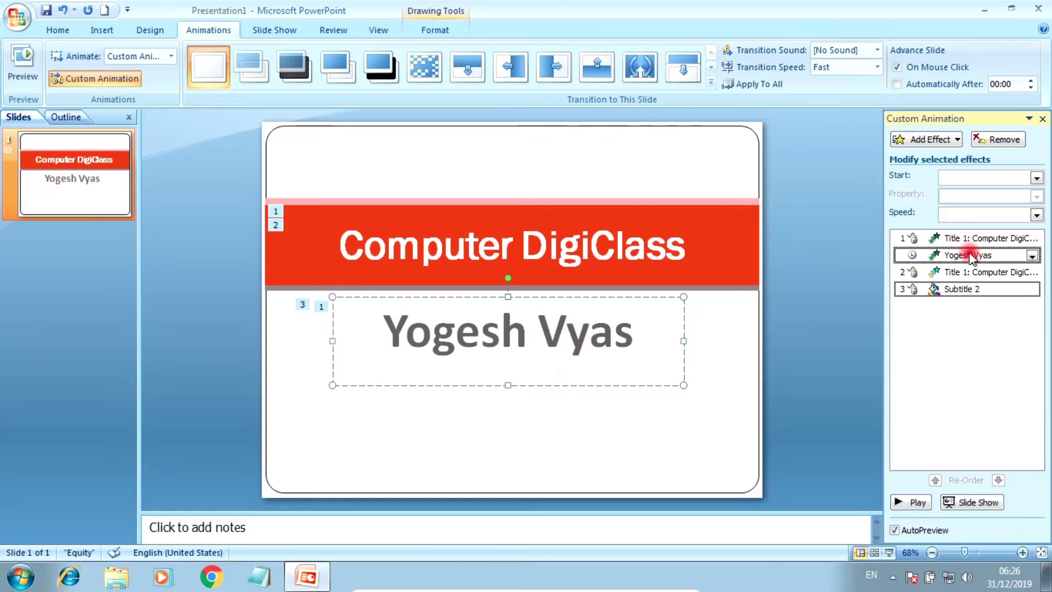
pyautogui.click(1038, 178)
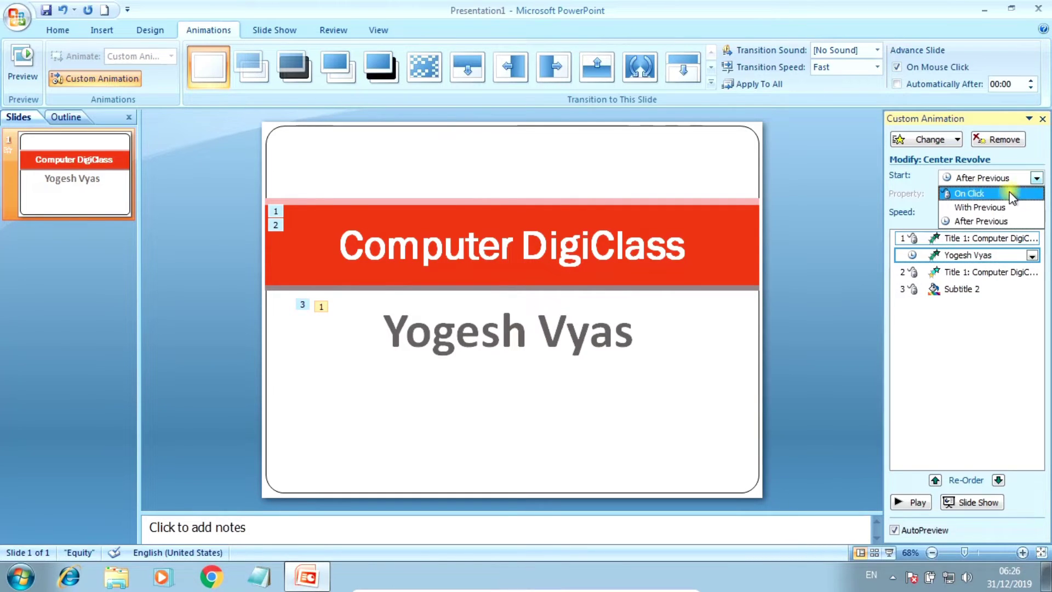
pyautogui.click(970, 190)
pyautogui.click(962, 289)
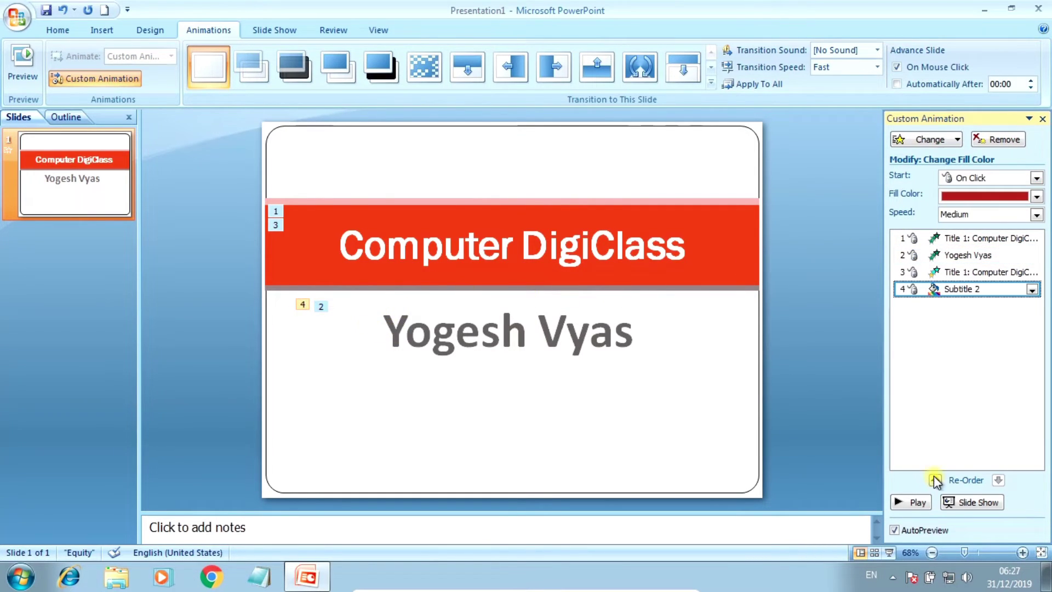
pyautogui.click(974, 501)
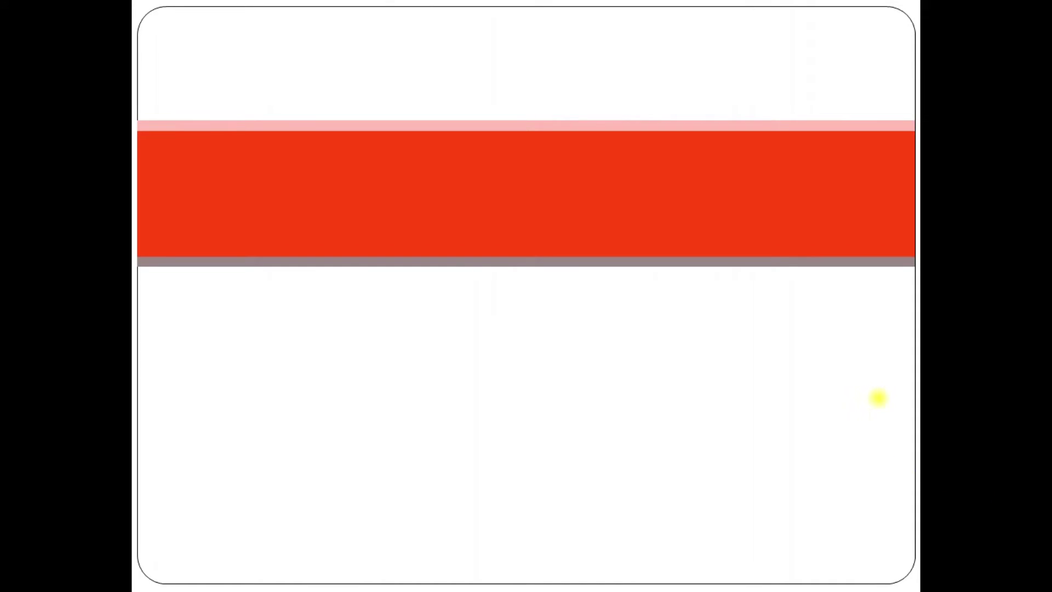
pyautogui.click(867, 404)
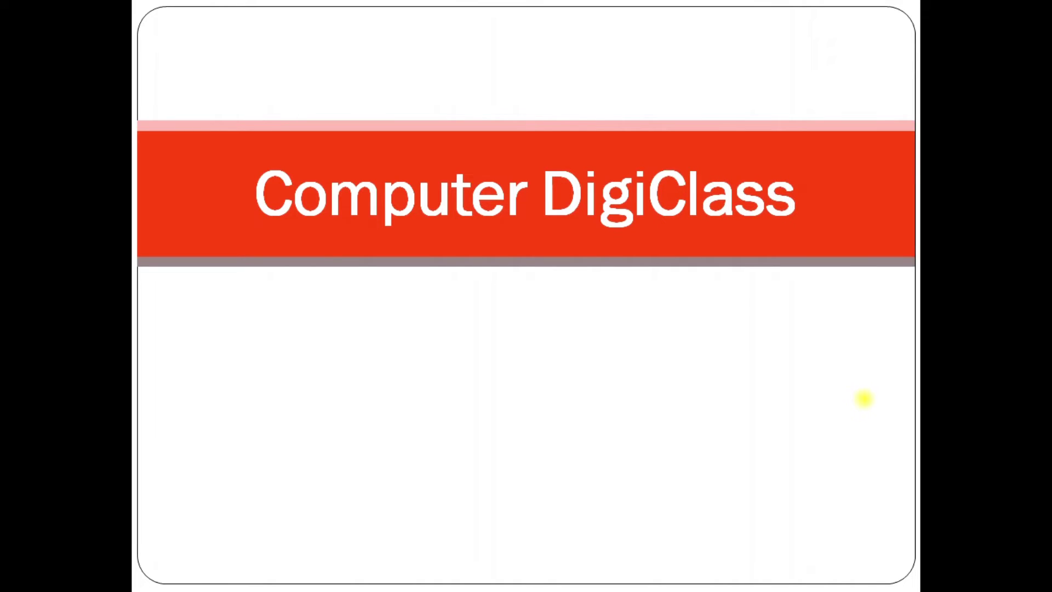
pyautogui.click(864, 399)
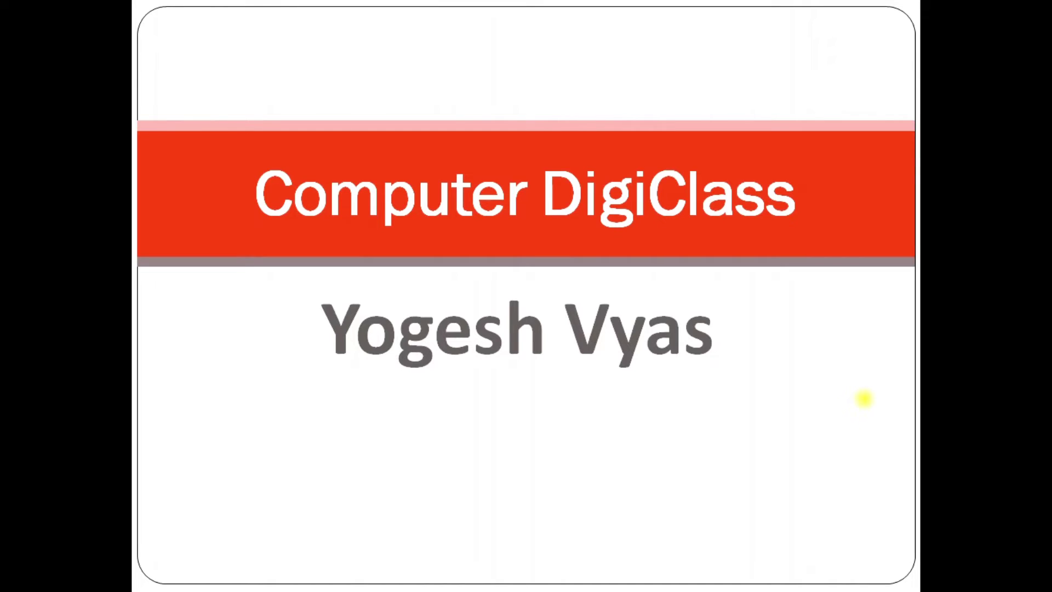
pyautogui.click(864, 399)
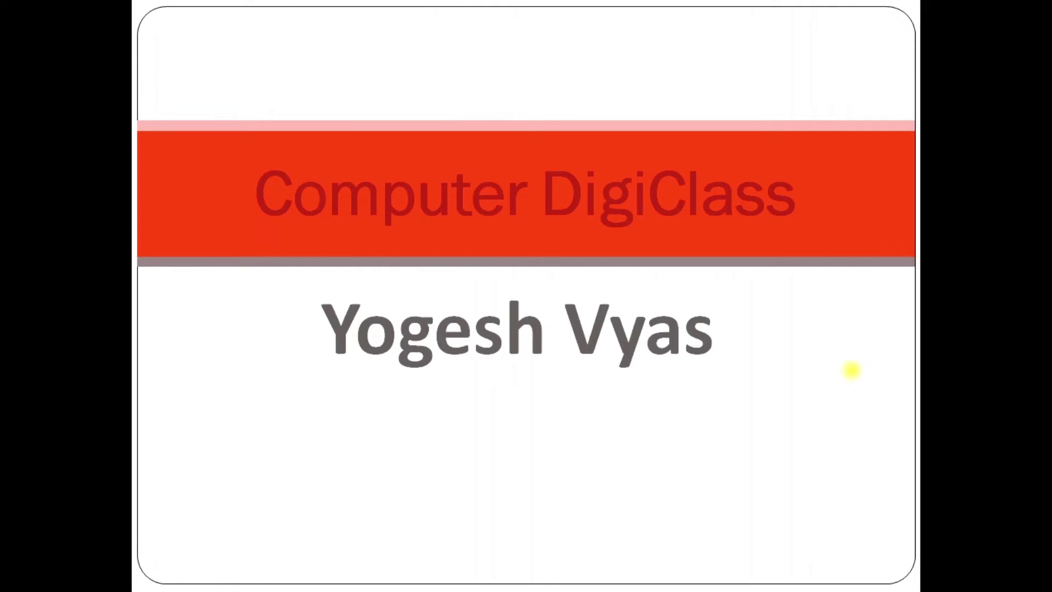
pyautogui.click(852, 370)
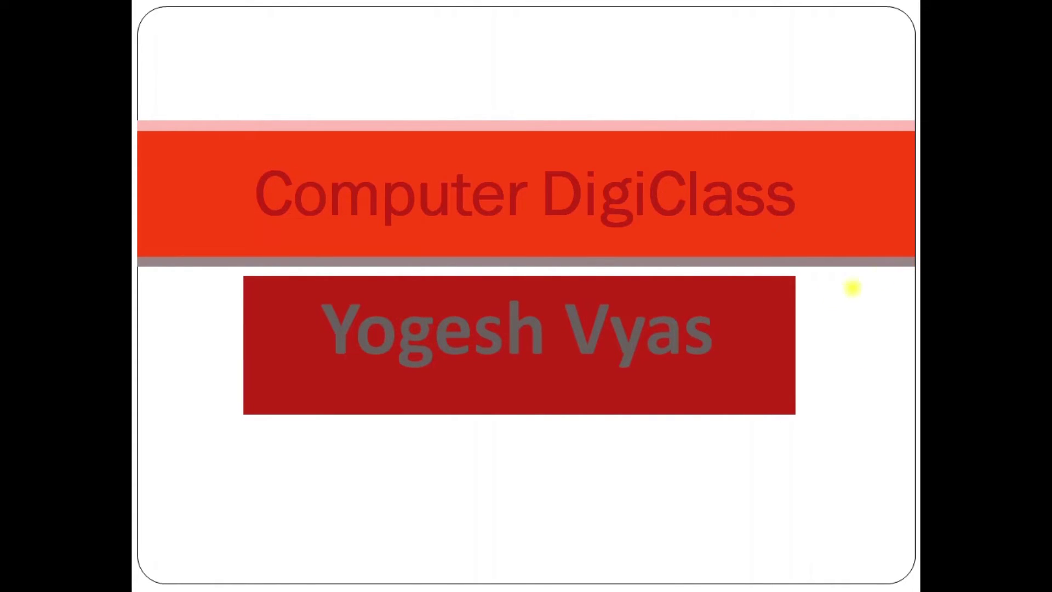
pyautogui.click(899, 282)
pyautogui.click(899, 281)
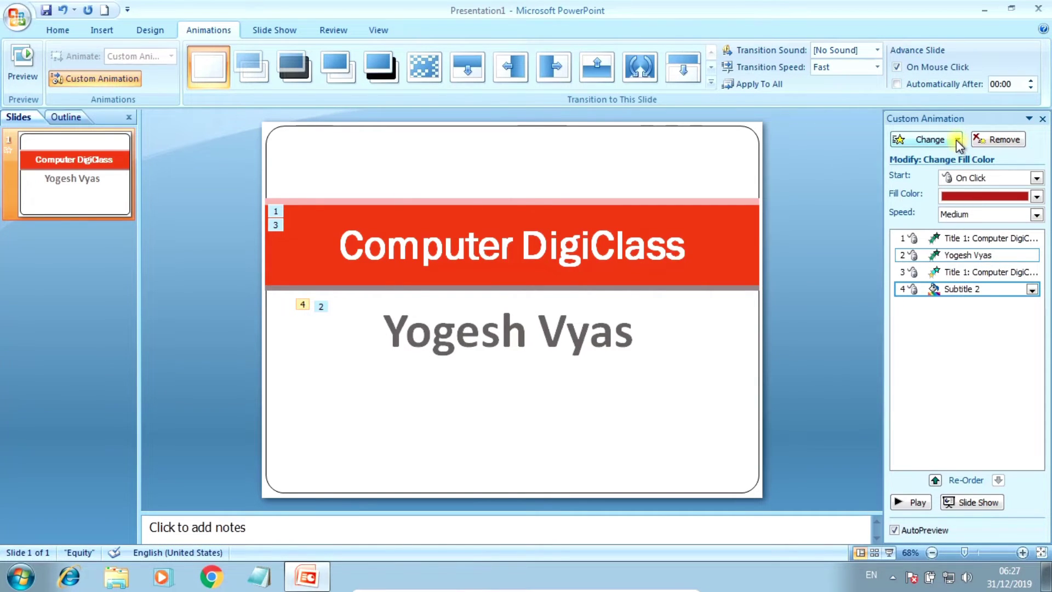
# Replace the title's Faded Swivel effect with a Faded Zoom exit
pyautogui.click(956, 238)
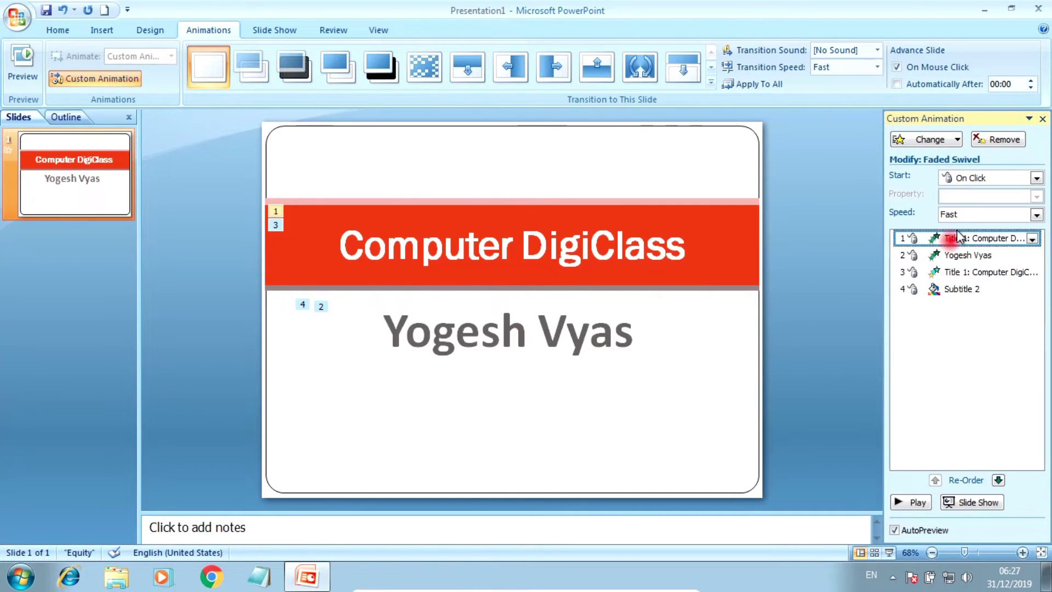
pyautogui.click(959, 137)
pyautogui.moveTo(900, 193)
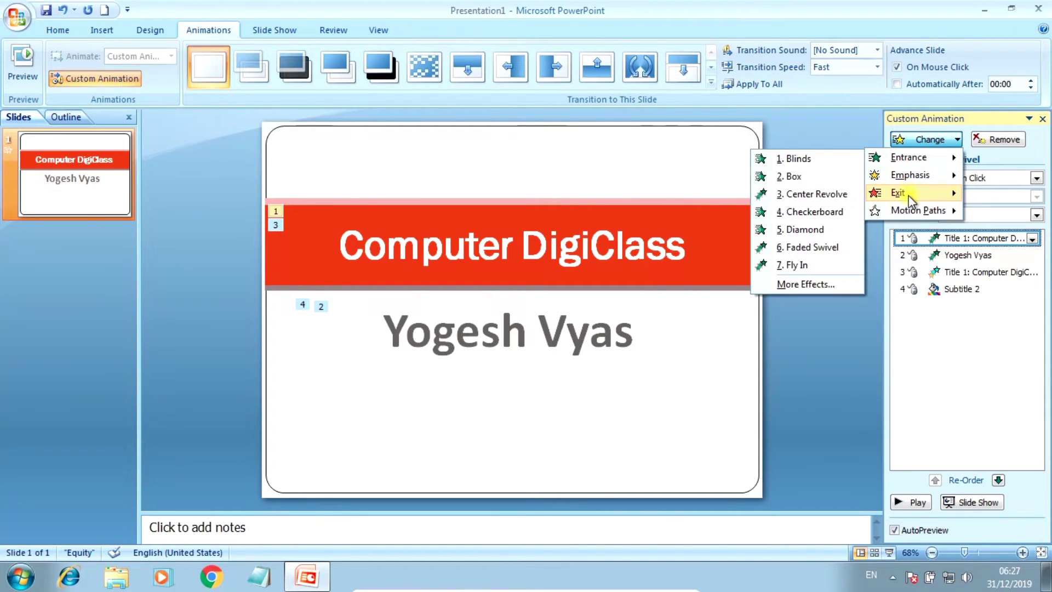
pyautogui.click(811, 285)
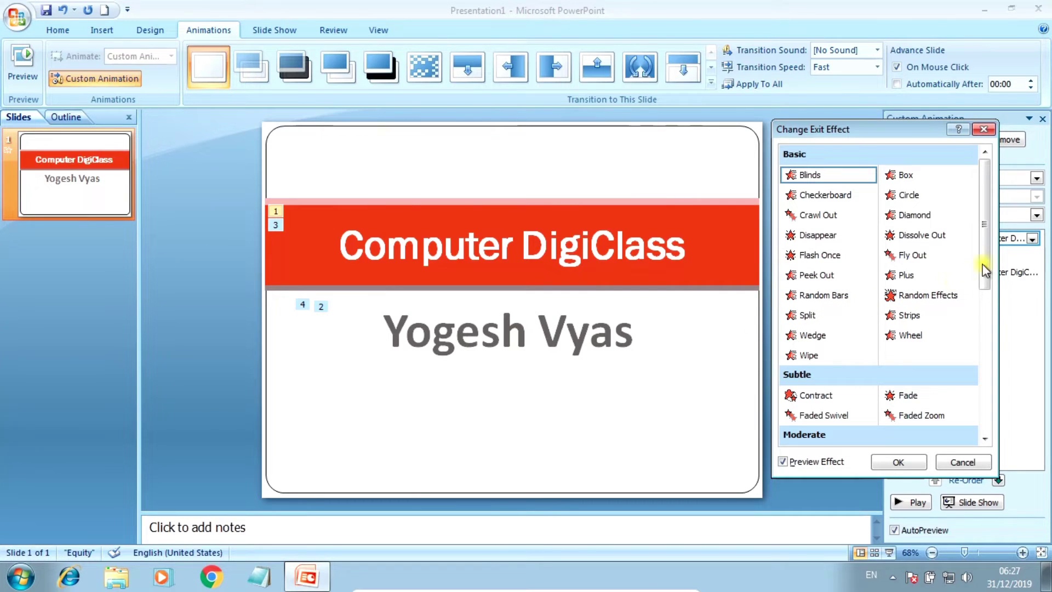
pyautogui.moveTo(985, 265); pyautogui.dragTo(981, 406)
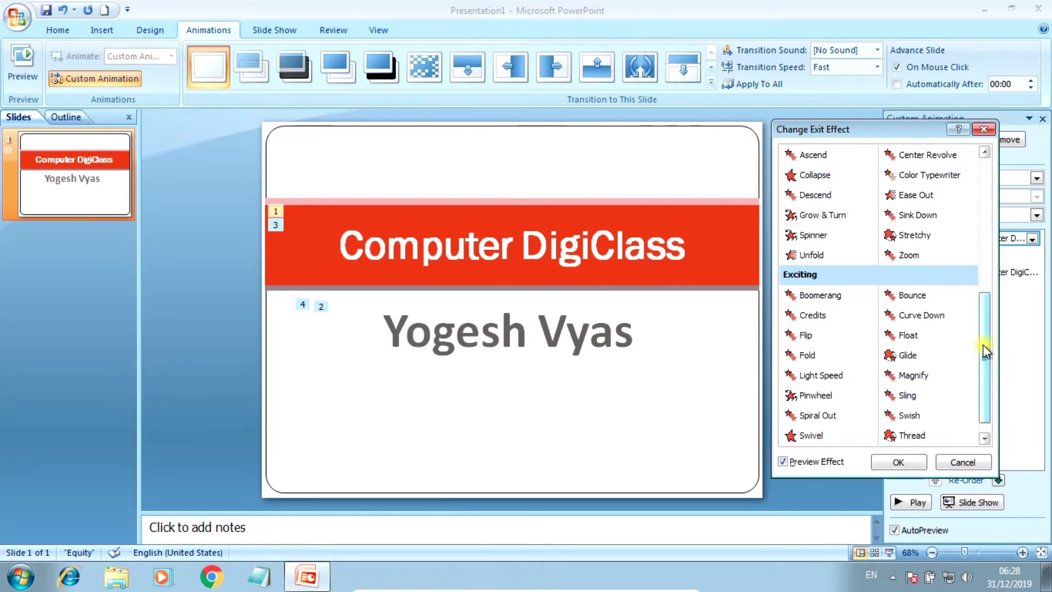
pyautogui.moveTo(984, 343)
pyautogui.mouseDown()
pyautogui.moveTo(991, 319)
pyautogui.moveTo(959, 283)
pyautogui.mouseUp()
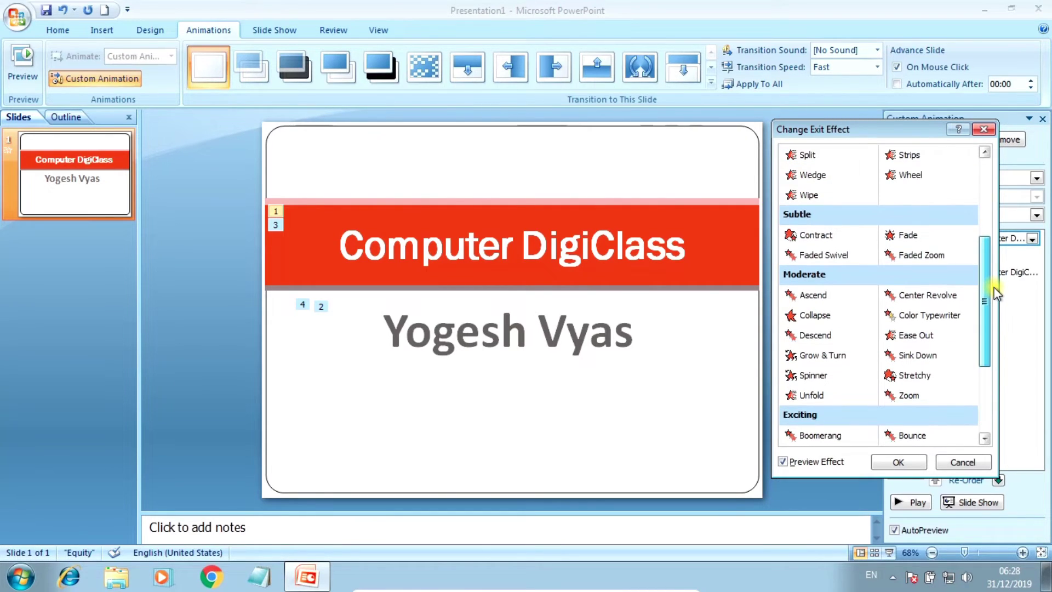
pyautogui.click(917, 253)
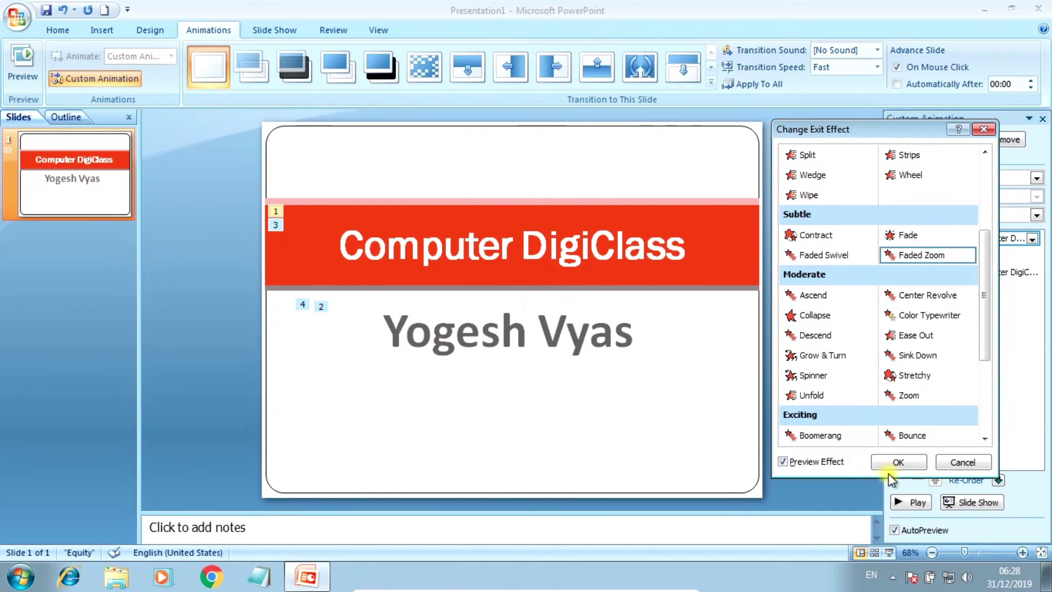
pyautogui.click(895, 465)
# Add a Fly Out exit effect to the subtitle
pyautogui.click(528, 332)
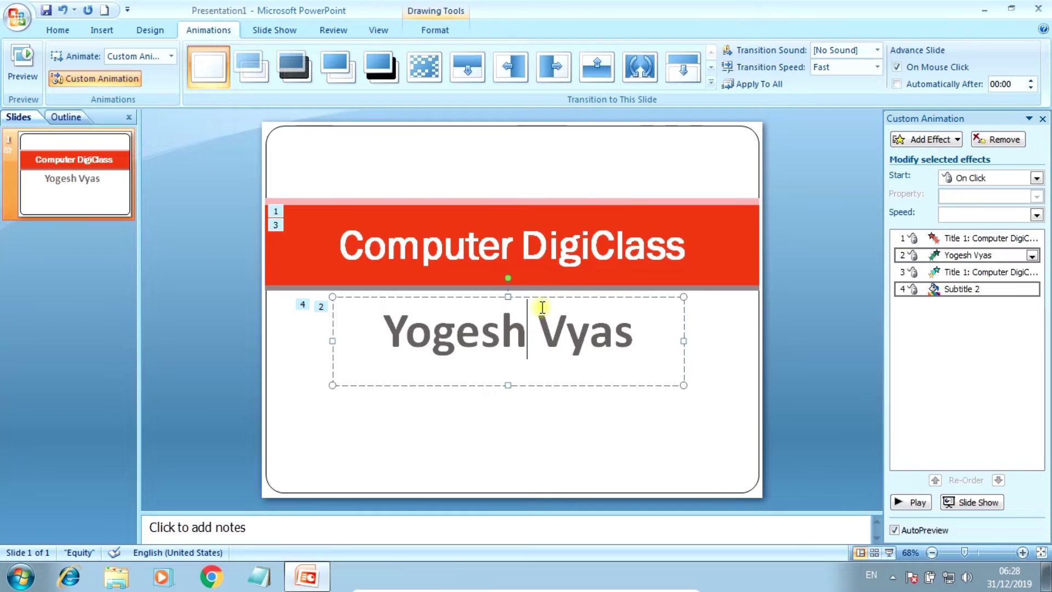
pyautogui.click(958, 141)
pyautogui.moveTo(899, 193)
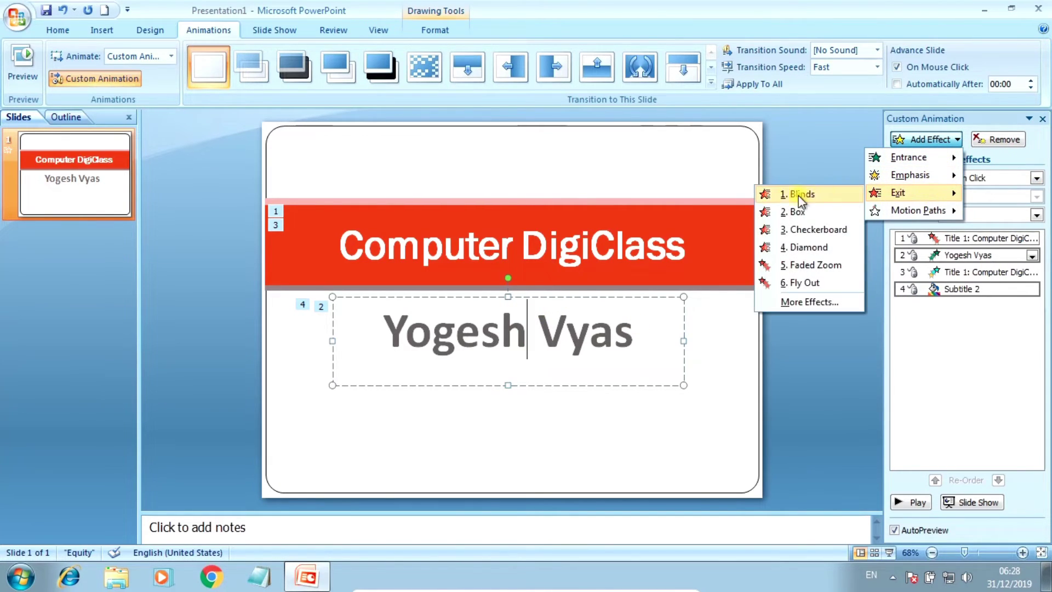
pyautogui.click(809, 283)
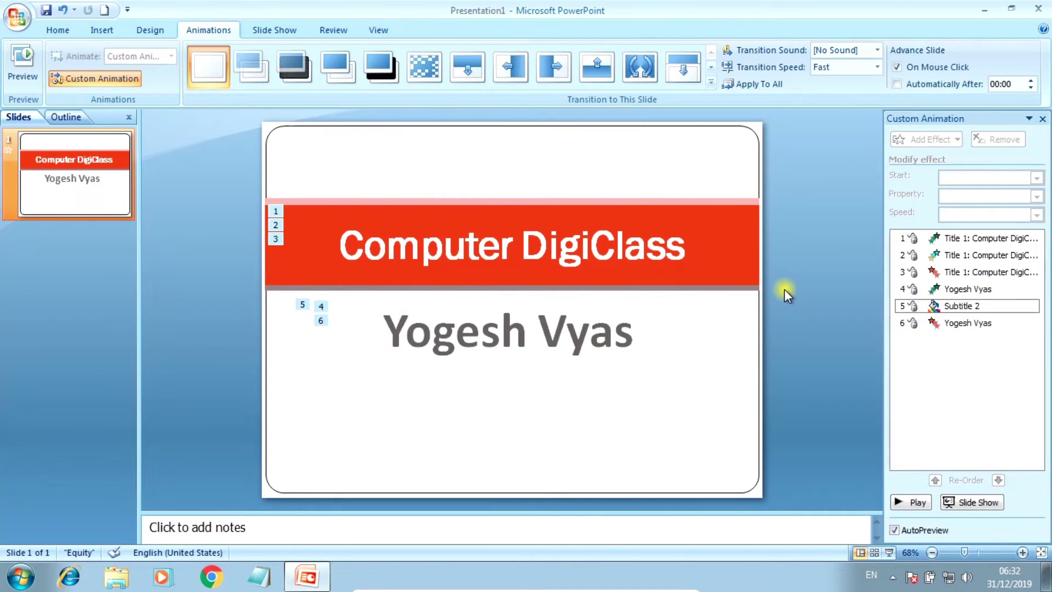
# Preview all six effects in the slide show, then exit back to the slide list
pyautogui.click(914, 415)
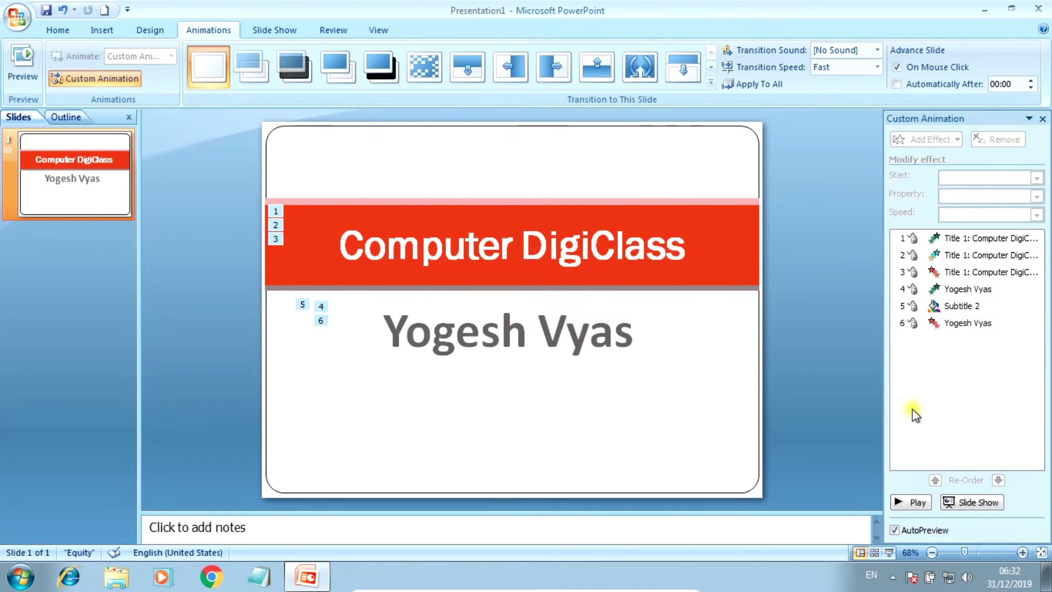
pyautogui.click(974, 501)
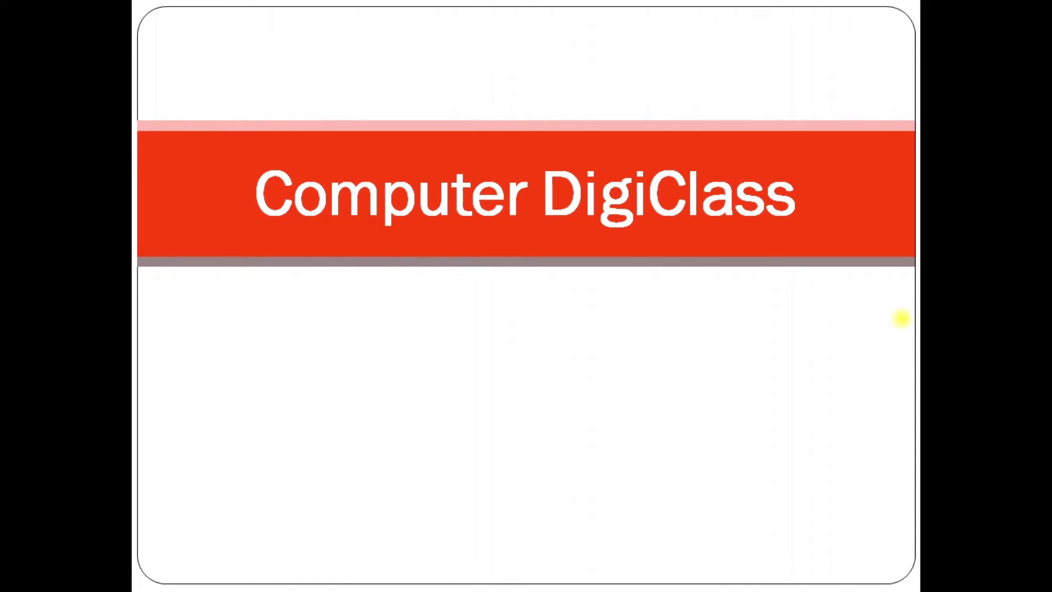
pyautogui.click(902, 319)
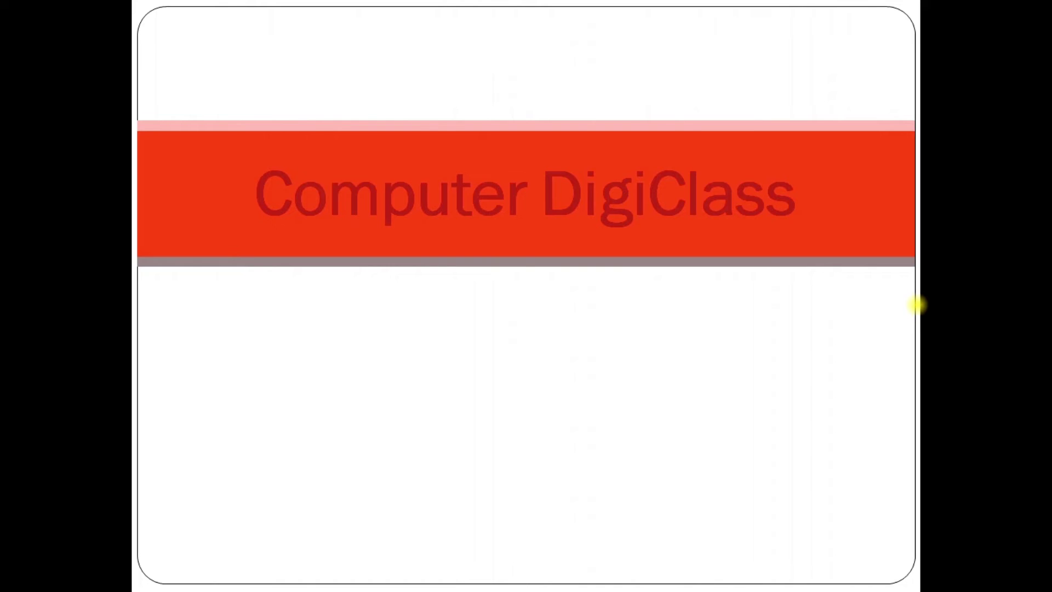
pyautogui.click(918, 304)
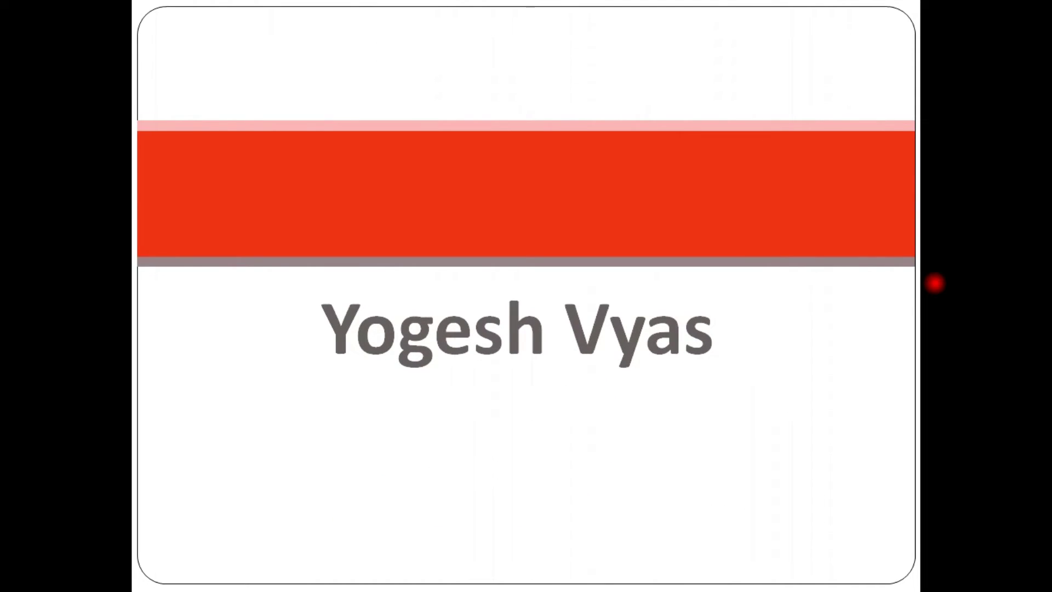
pyautogui.click(935, 282)
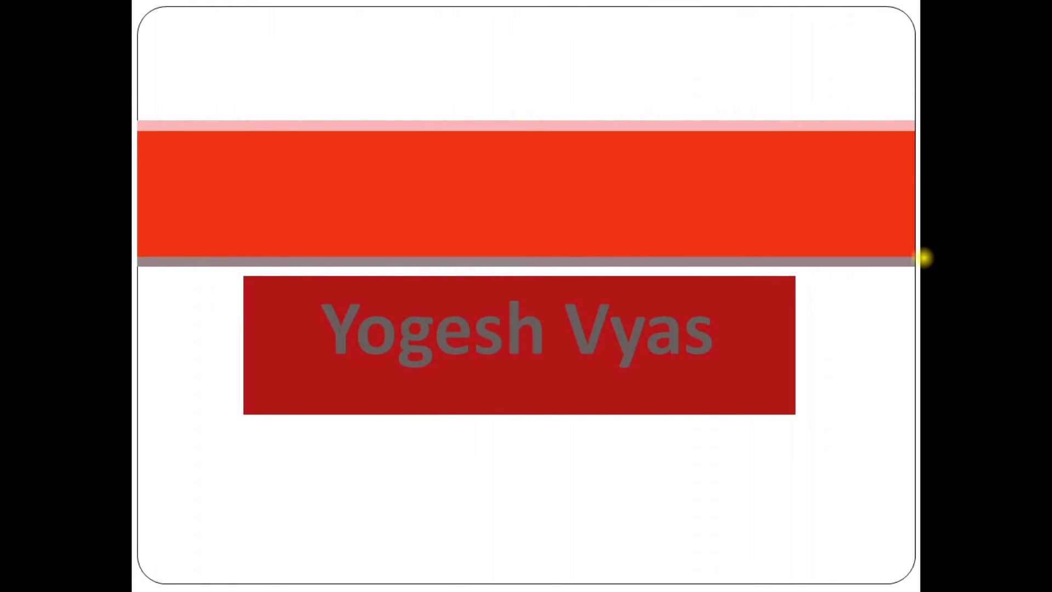
pyautogui.click(924, 254)
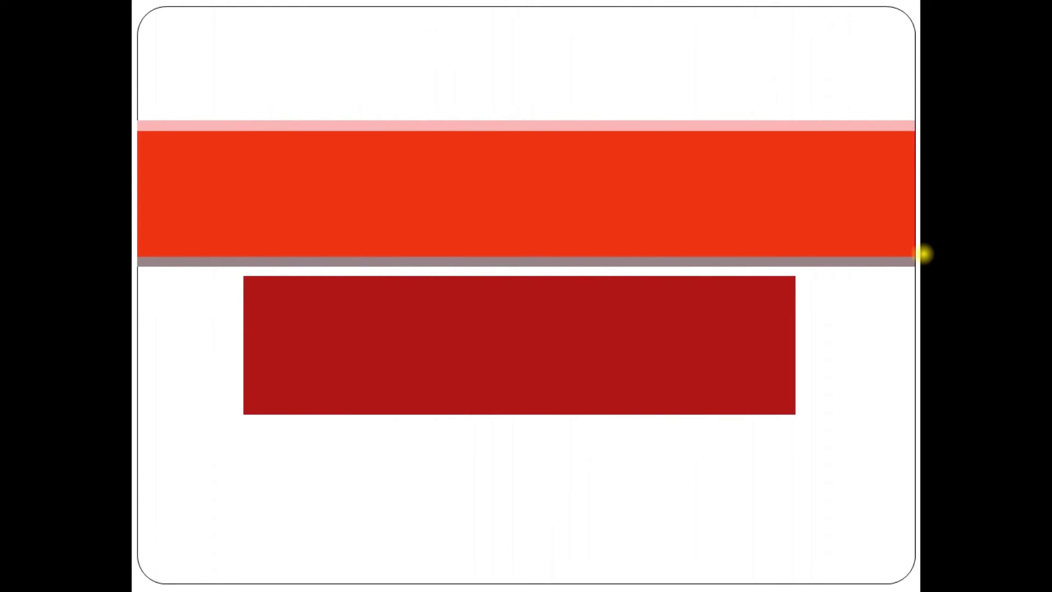
pyautogui.click(964, 191)
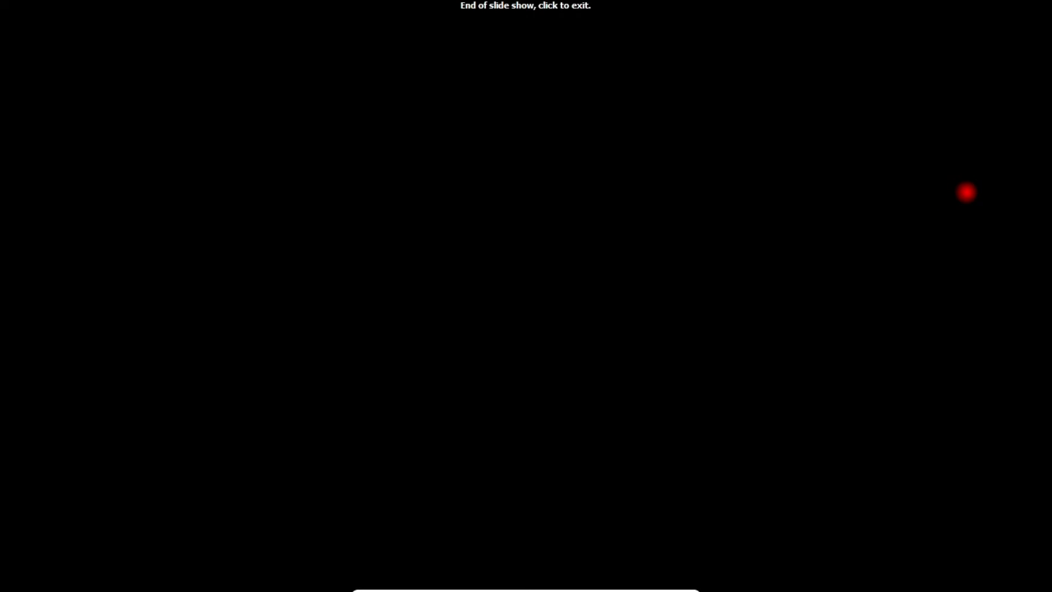
pyautogui.click(867, 188)
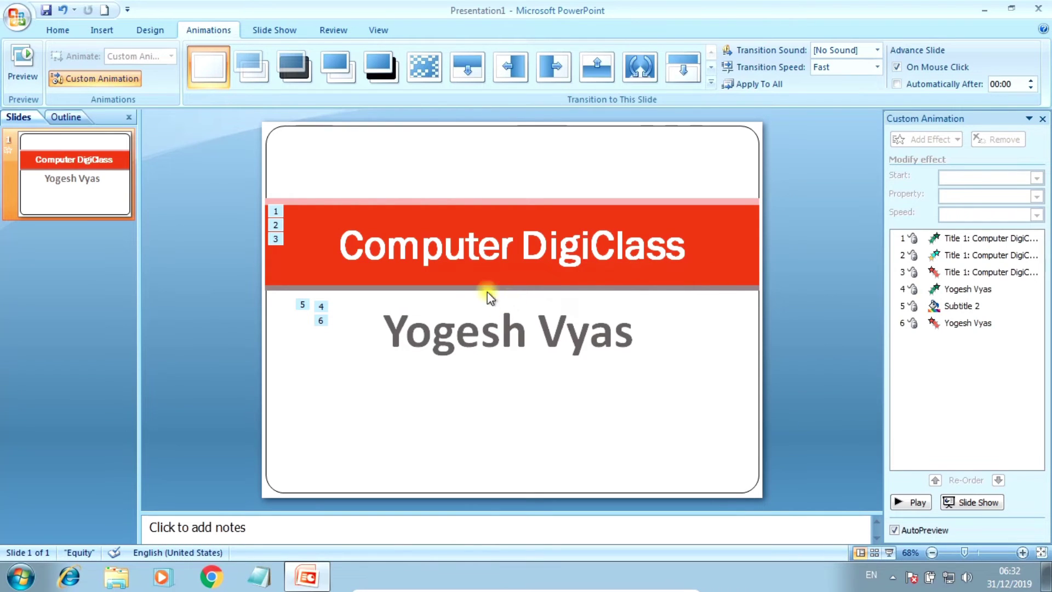
pyautogui.click(64, 203)
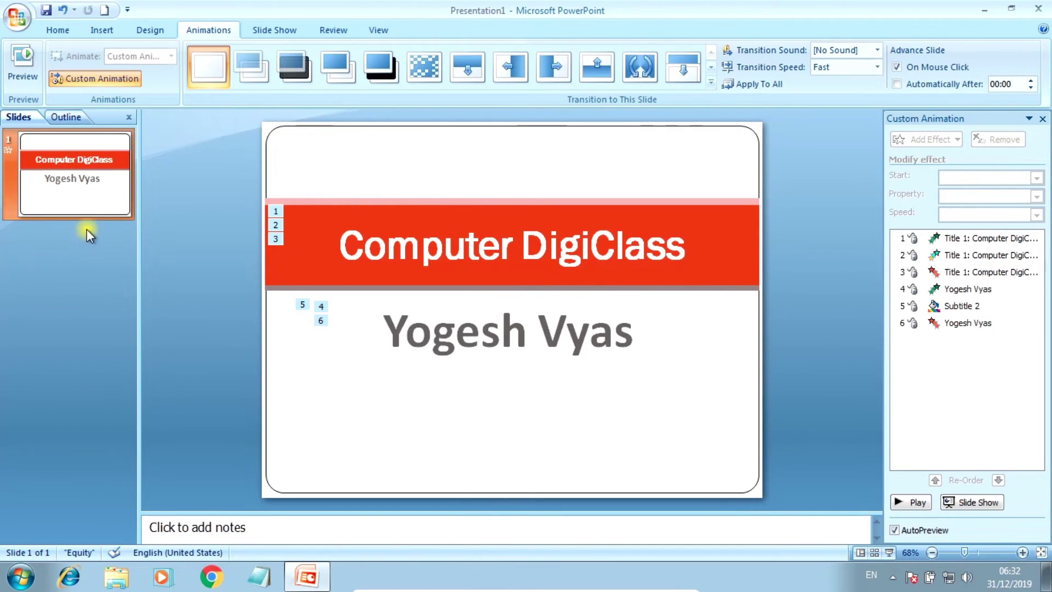
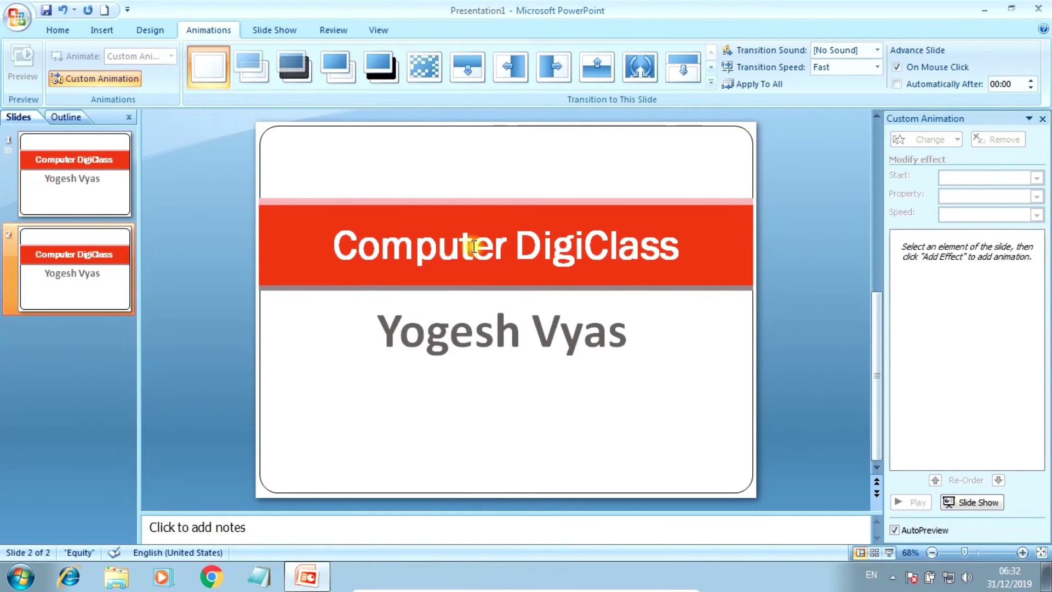
# With the Computer DigiClass title selected, open More Motion Paths from Add Effect's Motion Paths list
pyautogui.click(473, 247)
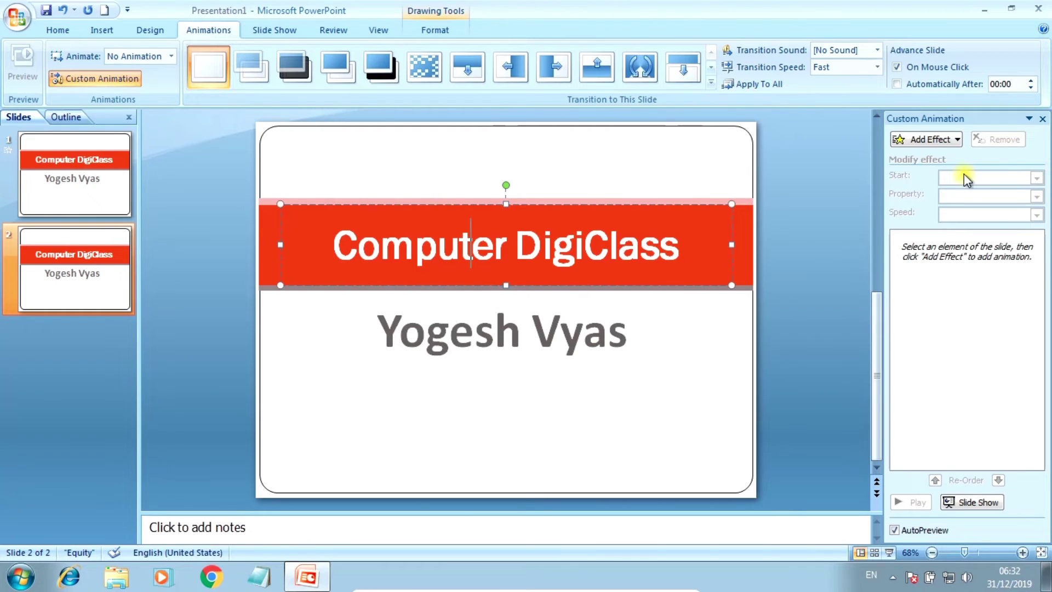
pyautogui.click(957, 139)
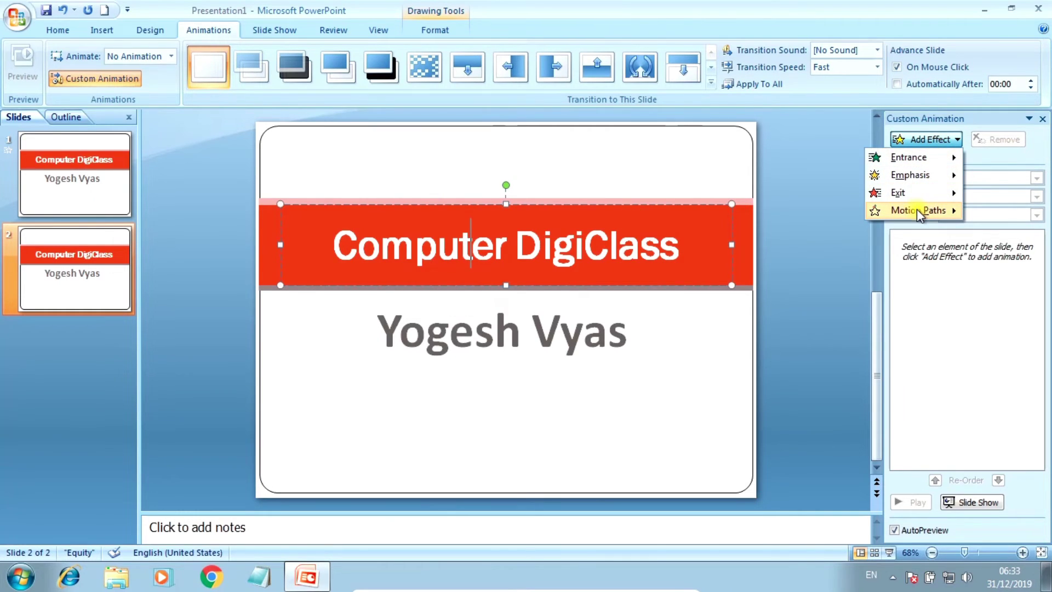
pyautogui.moveTo(916, 211)
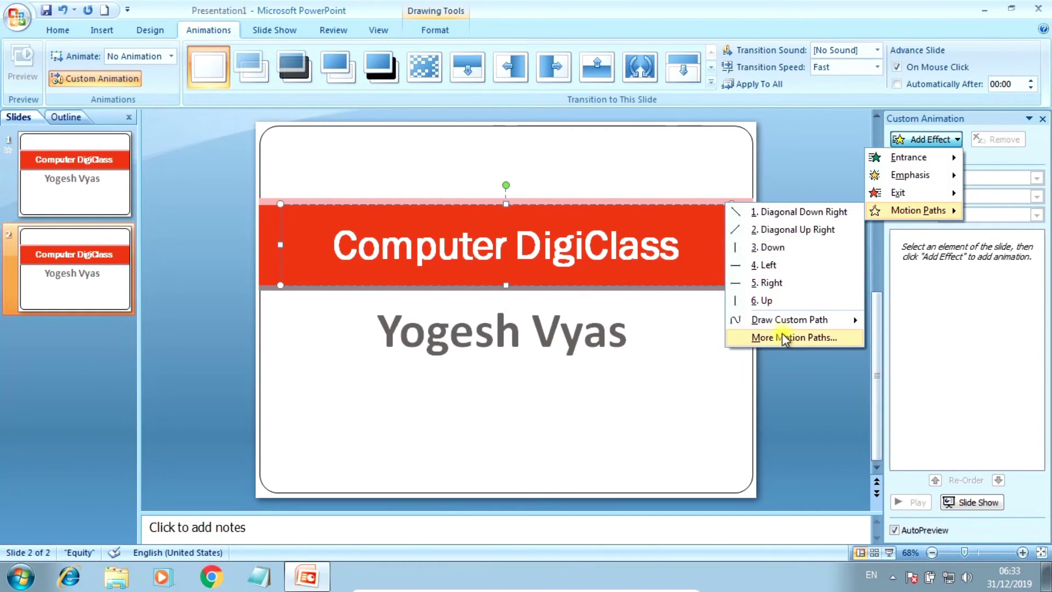
pyautogui.click(799, 337)
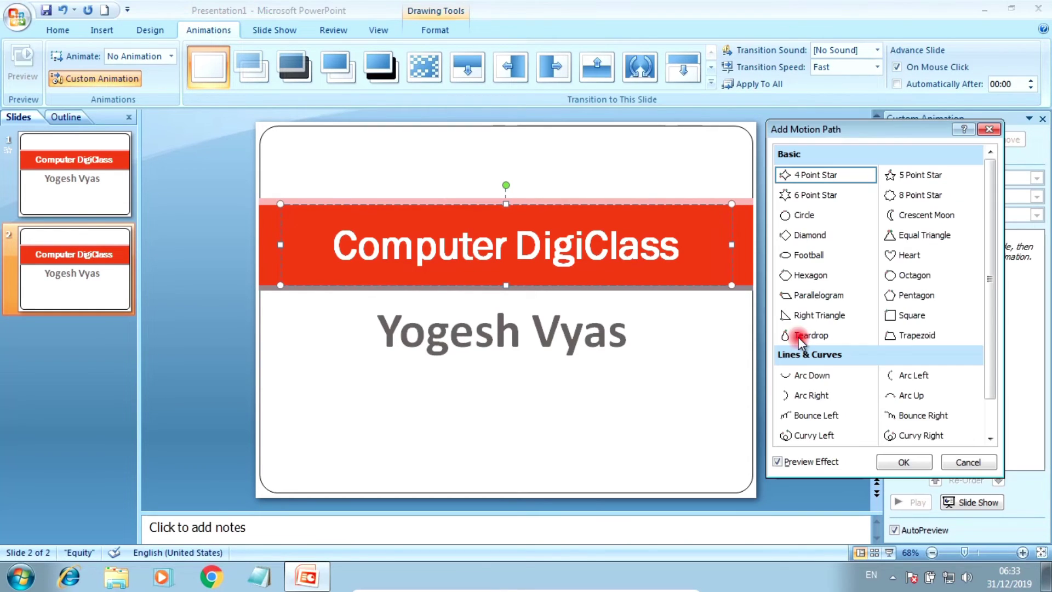
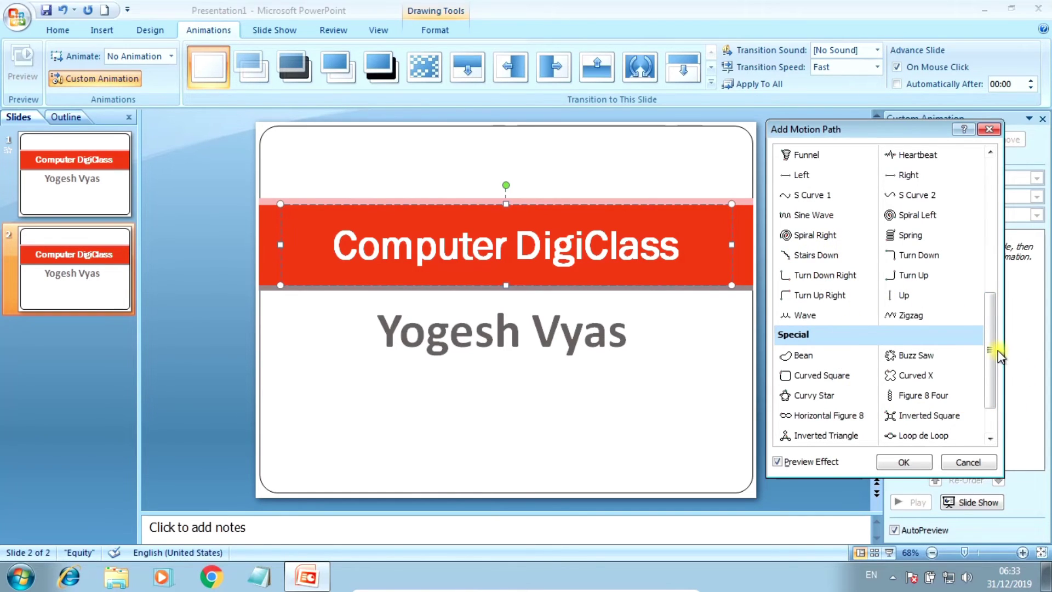
# Give the 'Computer DigiClass' title a Spiral Right motion path and the name subtitle a Neutron path
pyautogui.click(806, 240)
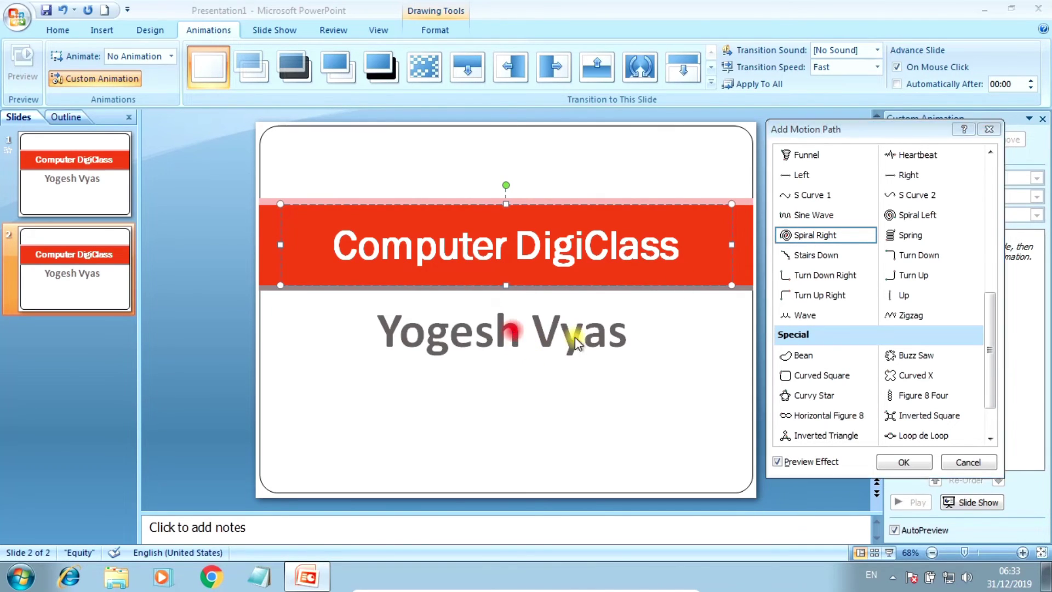
pyautogui.click(904, 461)
pyautogui.click(518, 345)
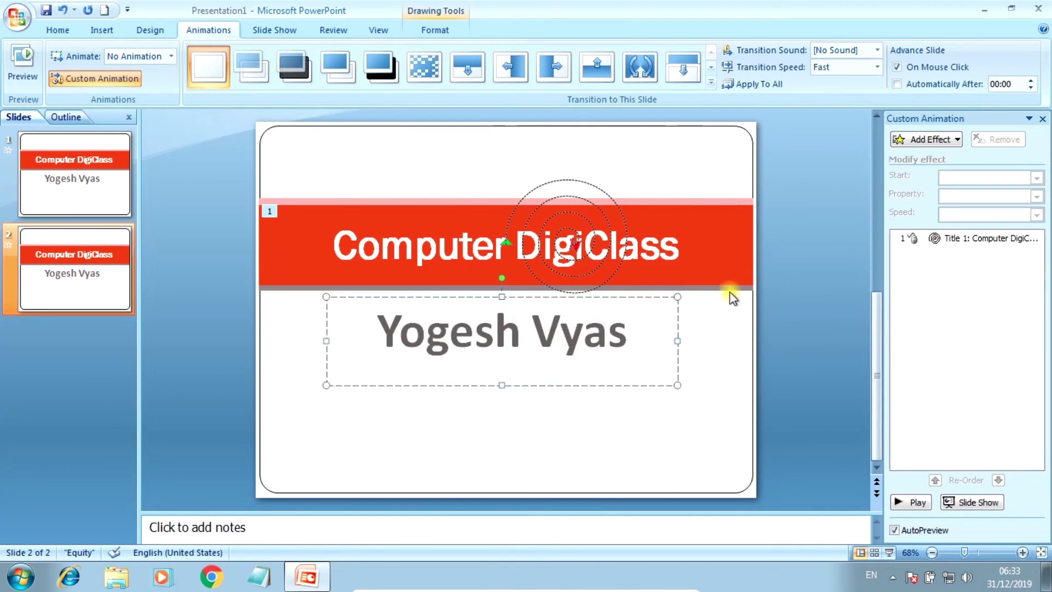
pyautogui.click(954, 139)
pyautogui.moveTo(918, 210)
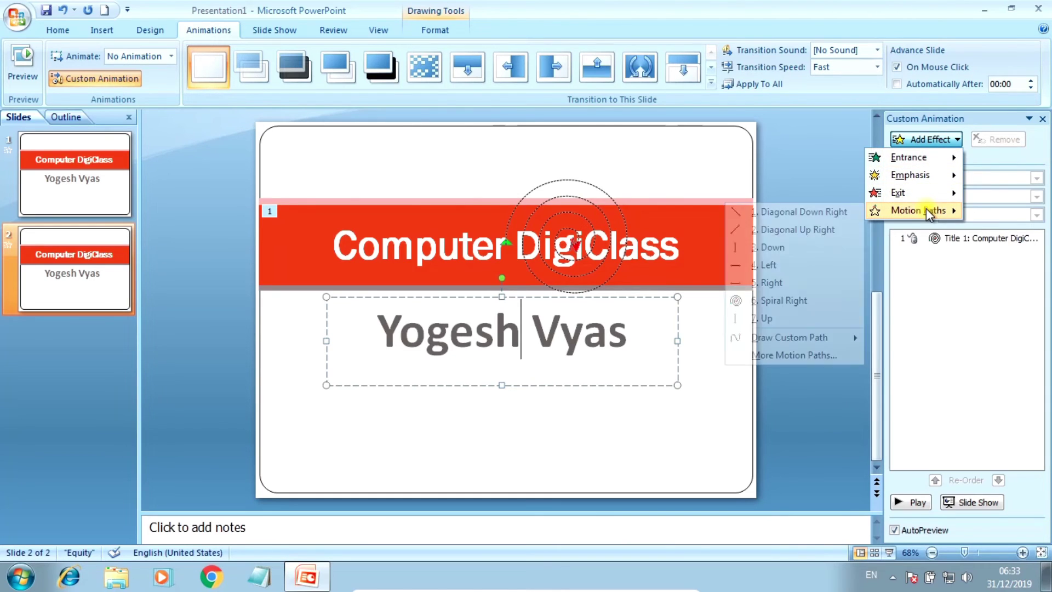
pyautogui.moveTo(789, 337)
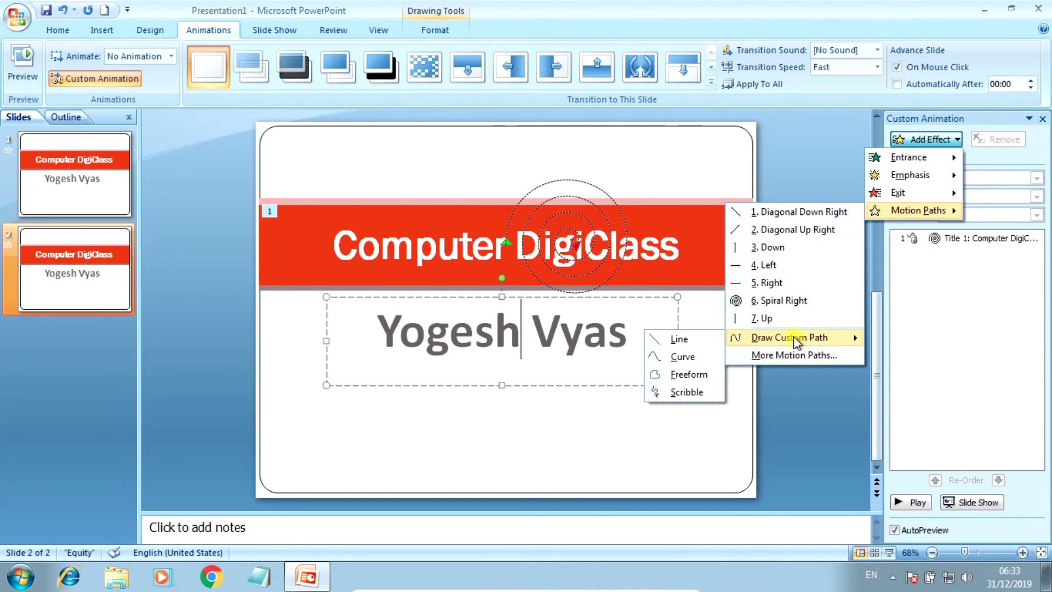
pyautogui.click(791, 356)
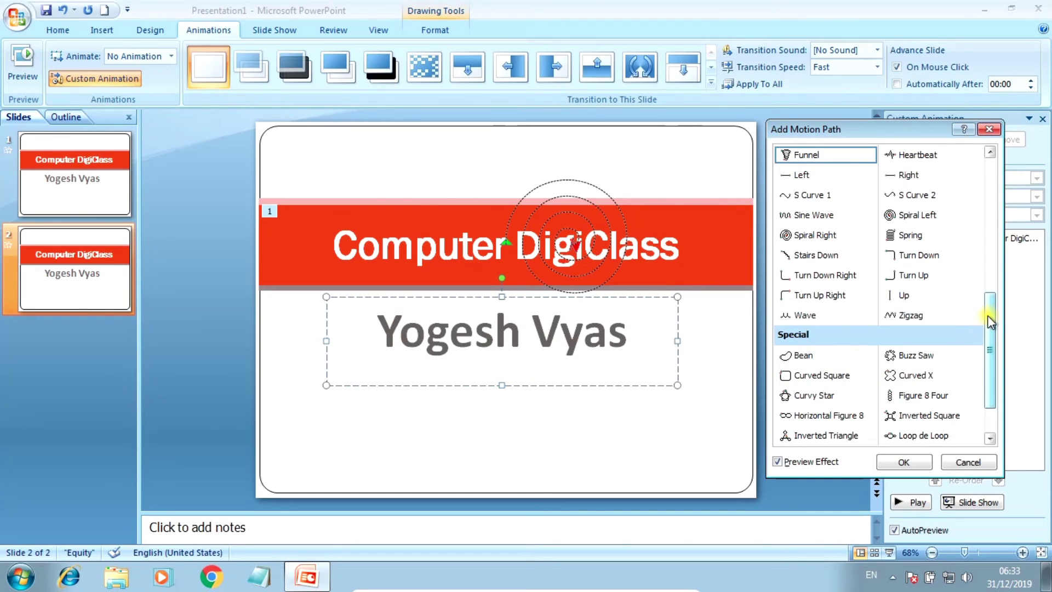
pyautogui.moveTo(985, 330); pyautogui.dragTo(990, 351)
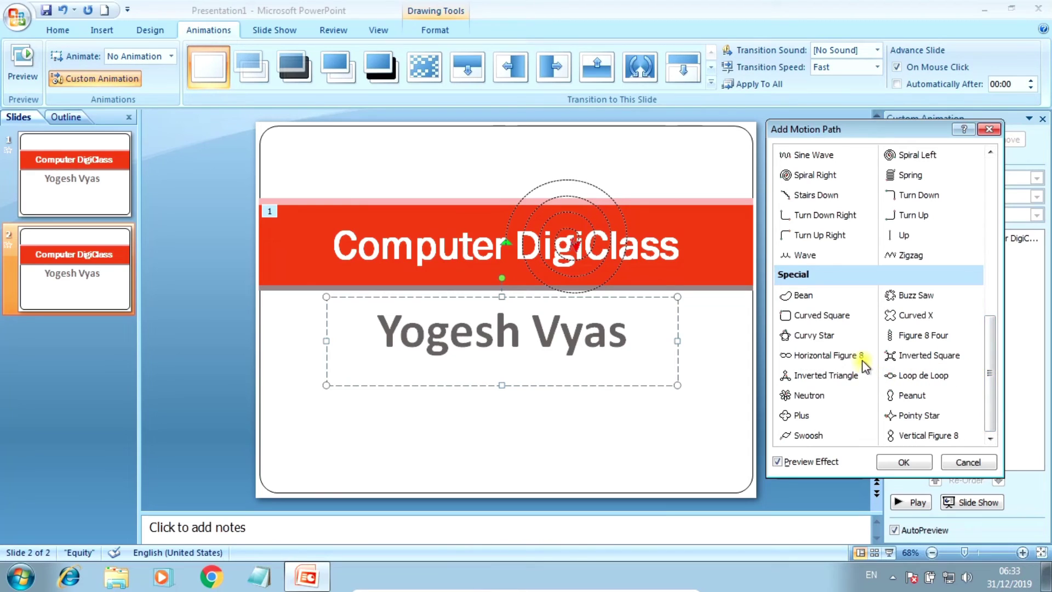
pyautogui.click(815, 401)
pyautogui.click(905, 463)
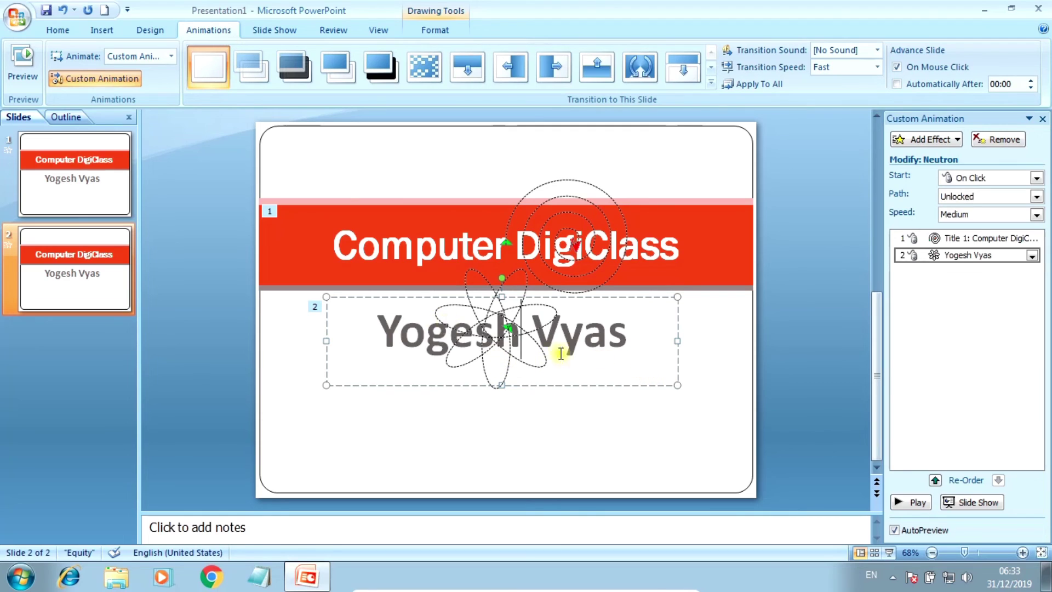
pyautogui.click(984, 504)
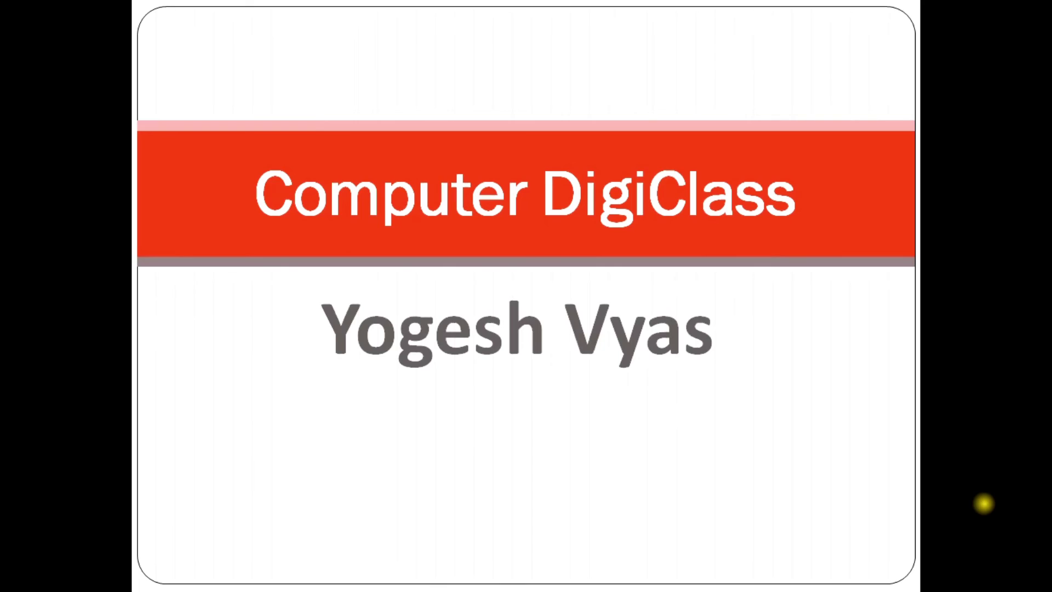
pyautogui.click(832, 362)
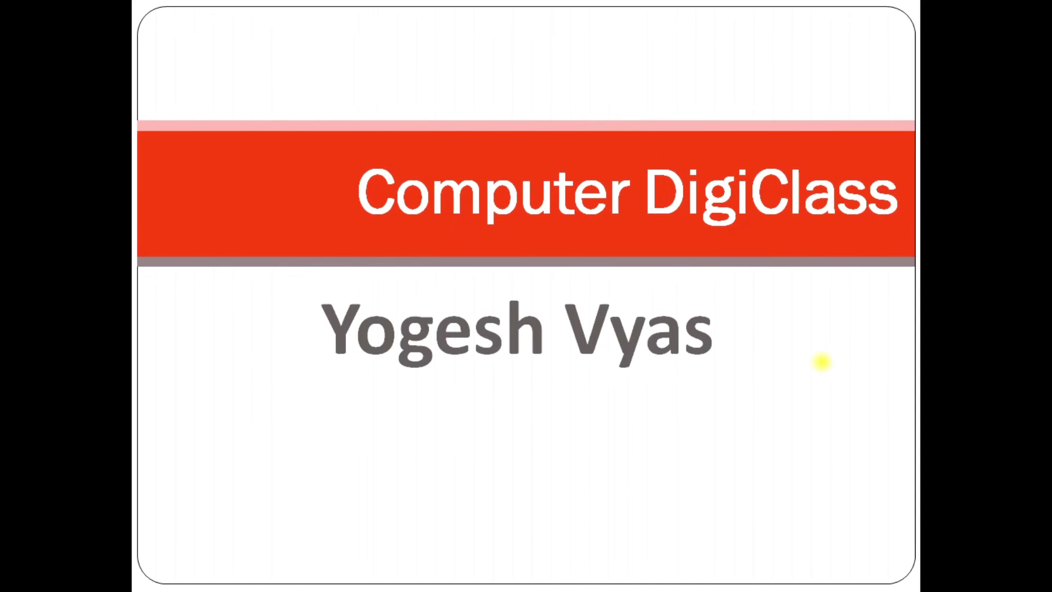
pyautogui.click(892, 404)
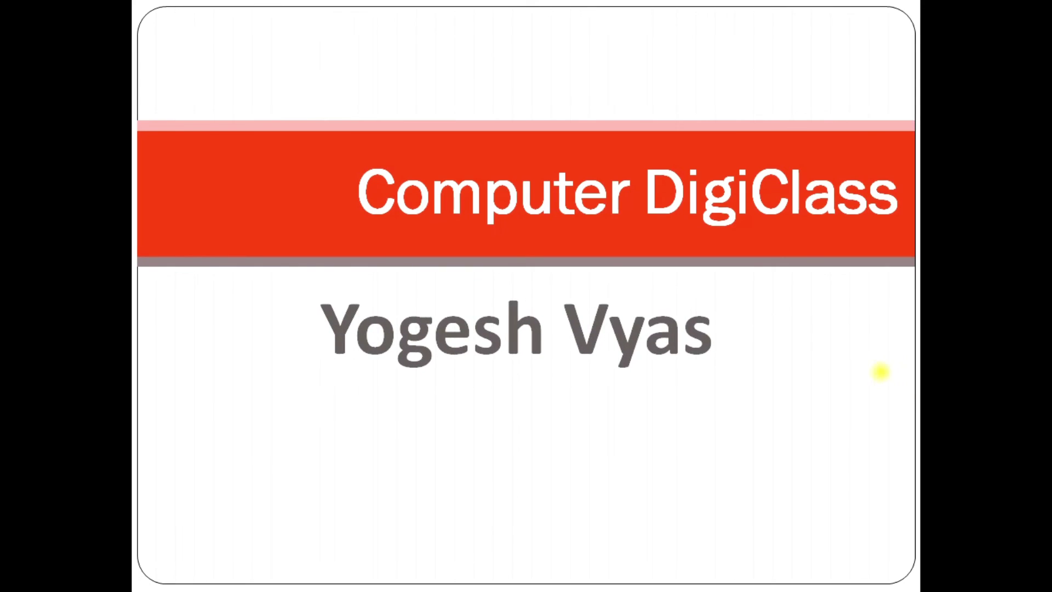
pyautogui.click(867, 294)
pyautogui.click(867, 291)
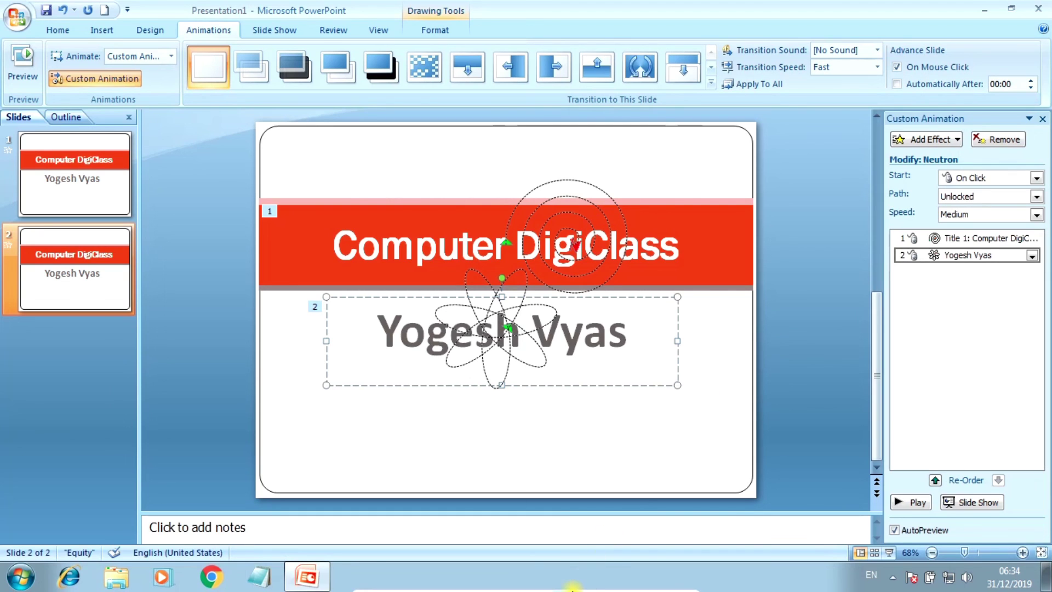
# Switch to the host PowerPoint and play slide 6, 'Thanks for Watching', as a slide show
pyautogui.click(654, 584)
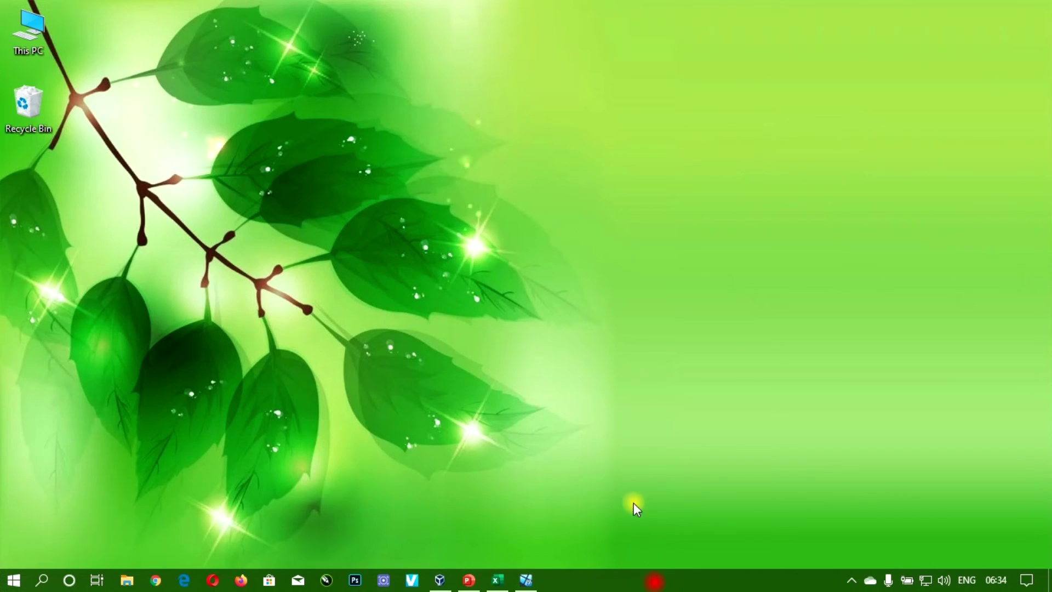
pyautogui.click(470, 580)
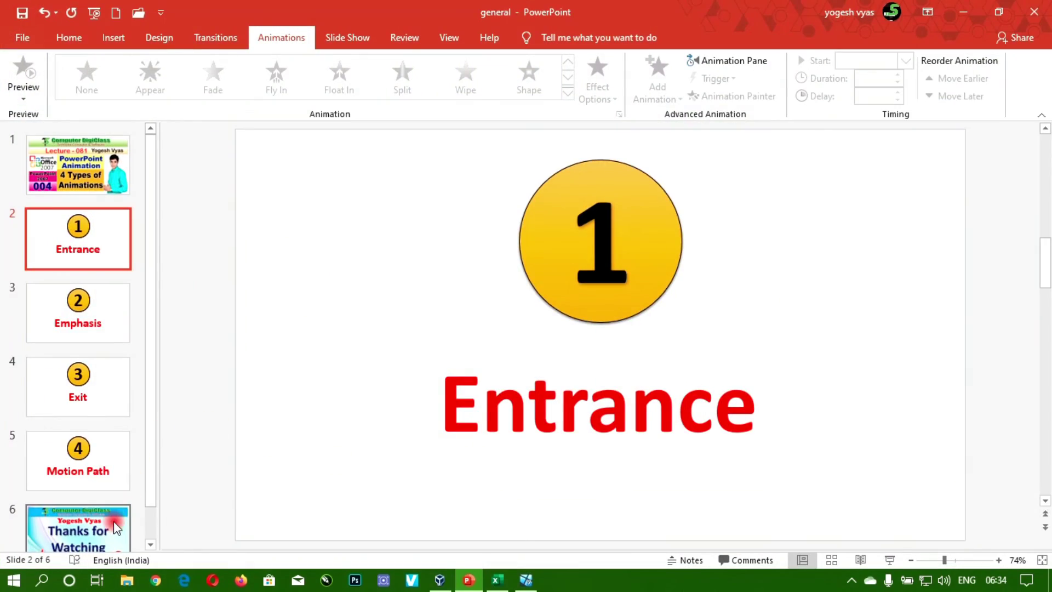
pyautogui.click(77, 521)
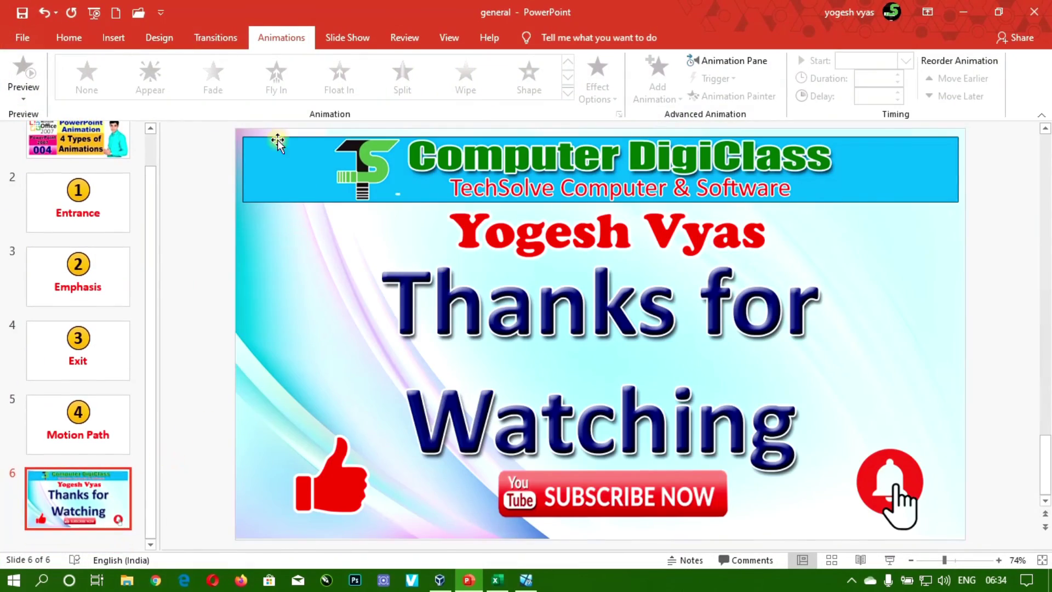
pyautogui.click(889, 559)
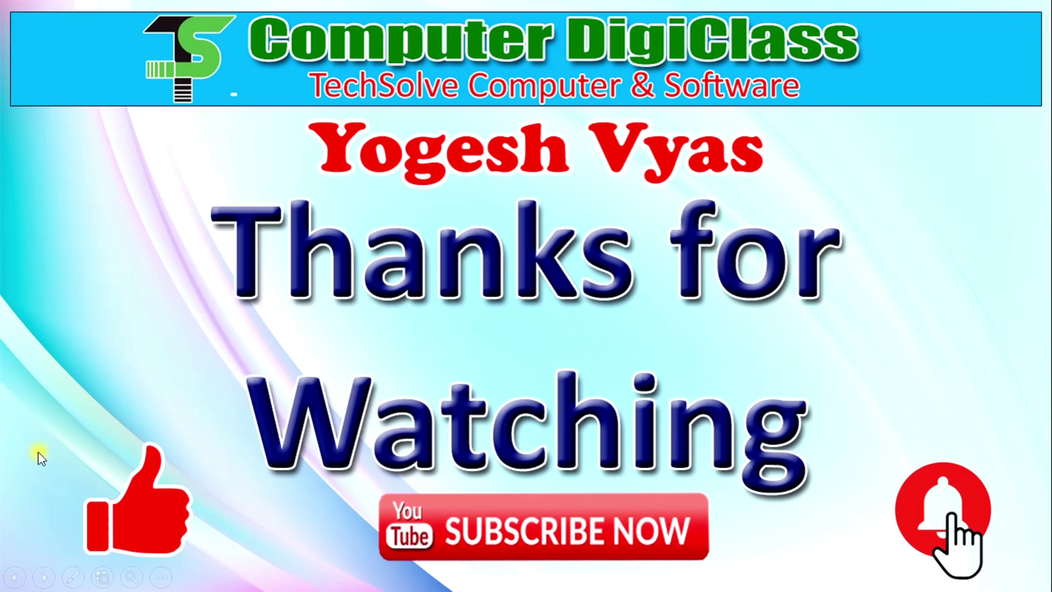